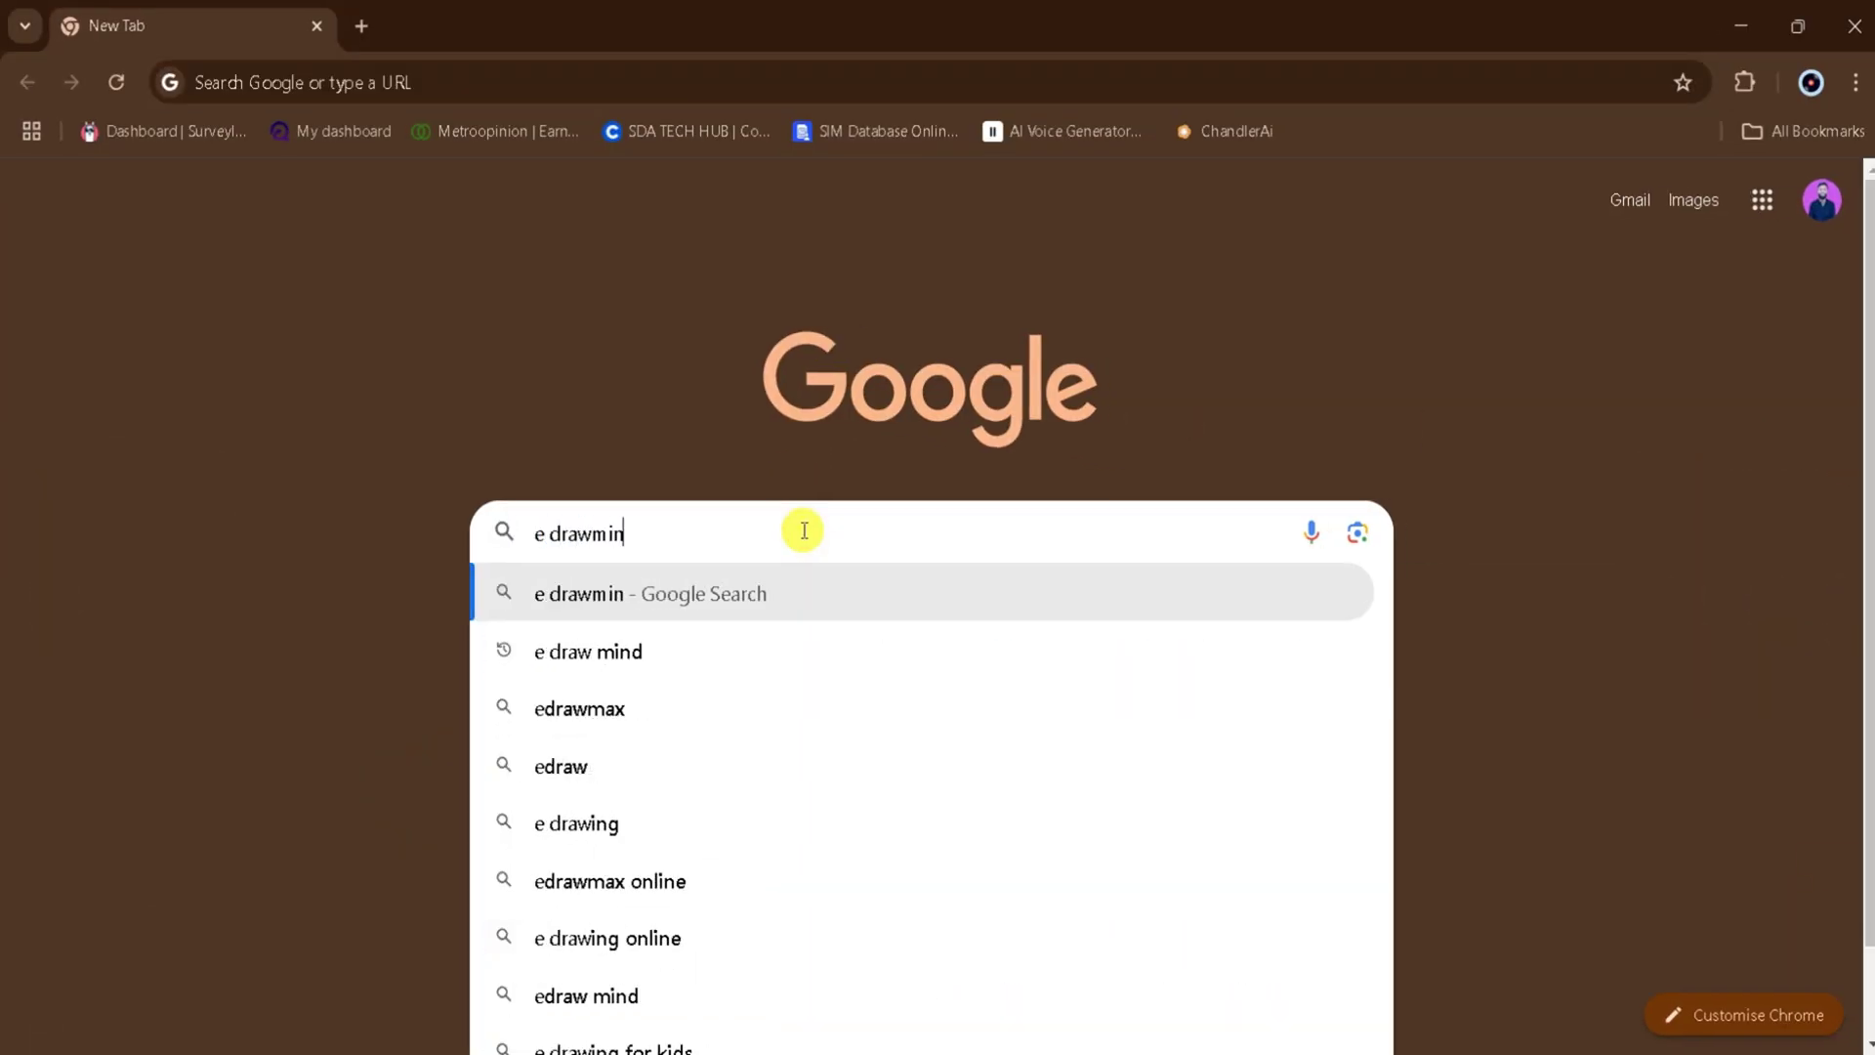
Search Google for 'edrawmind' and start the Free Download on edrawmind.com
{"action": "key", "text": "Return"}
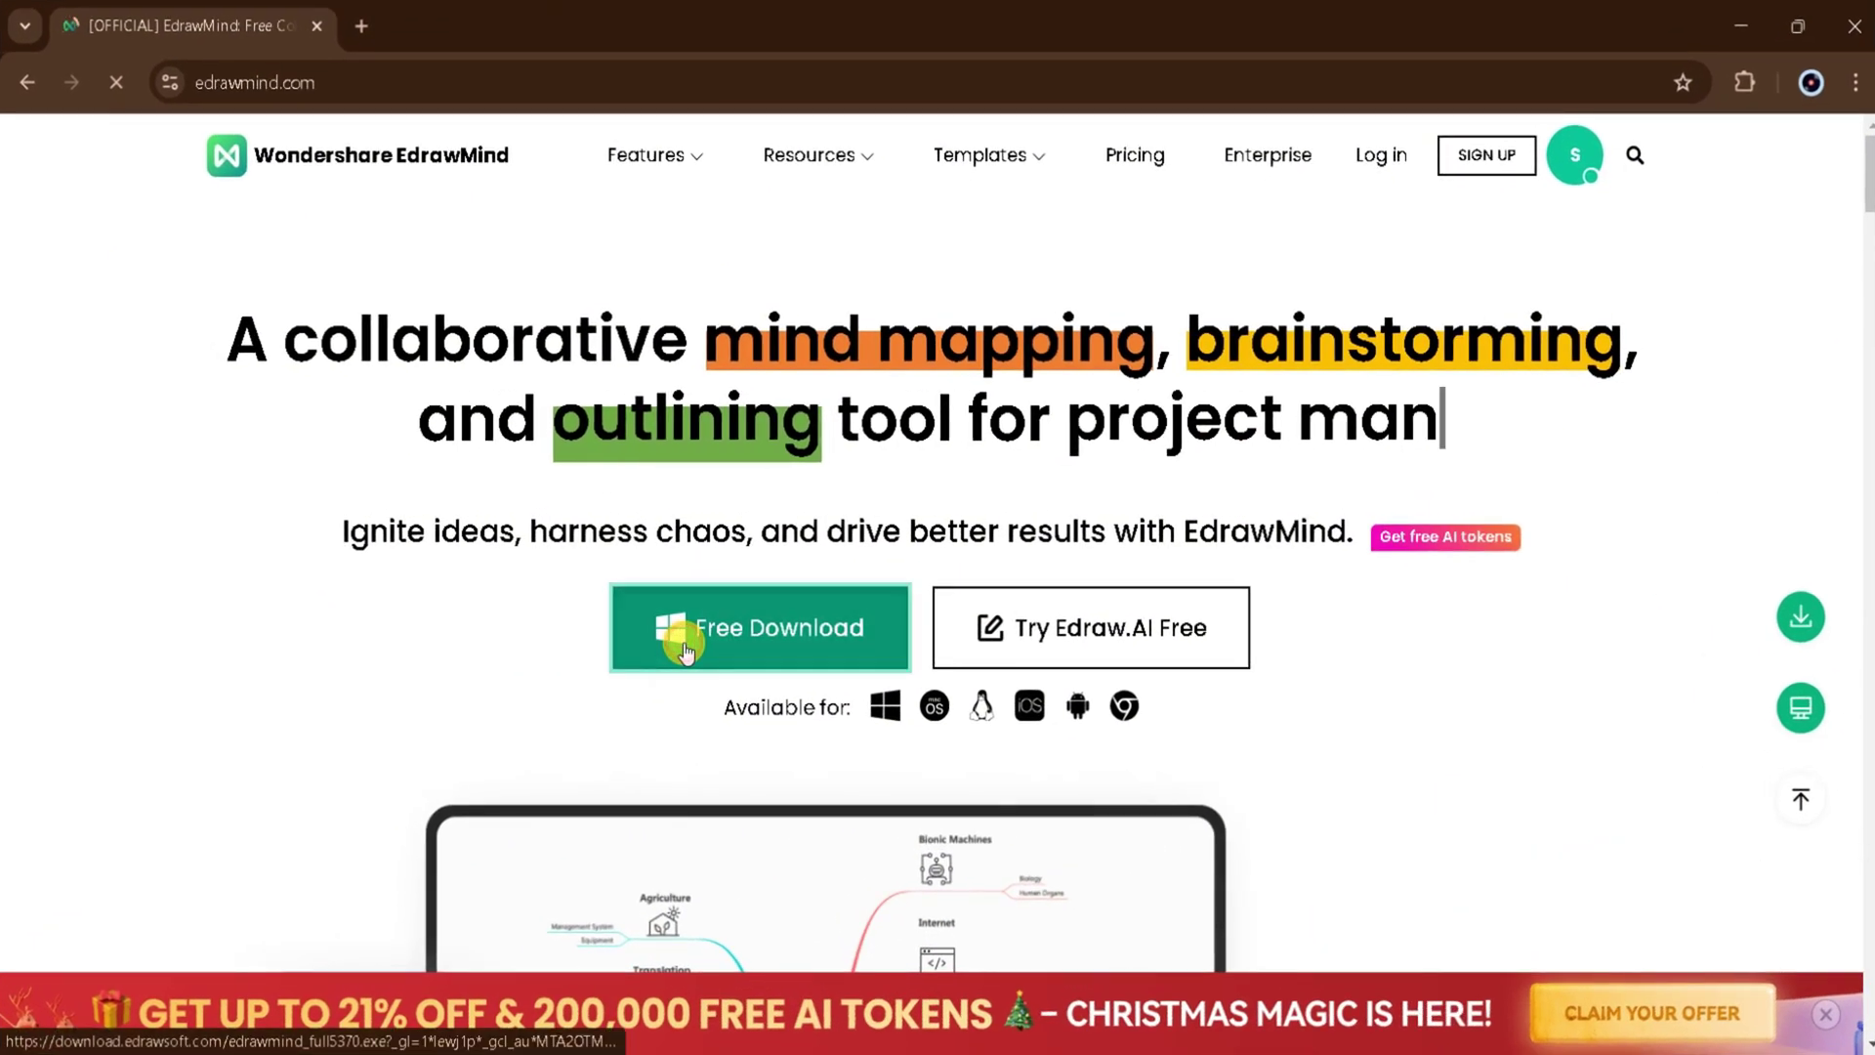
{"action": "left_click", "coordinate": [684, 645]}
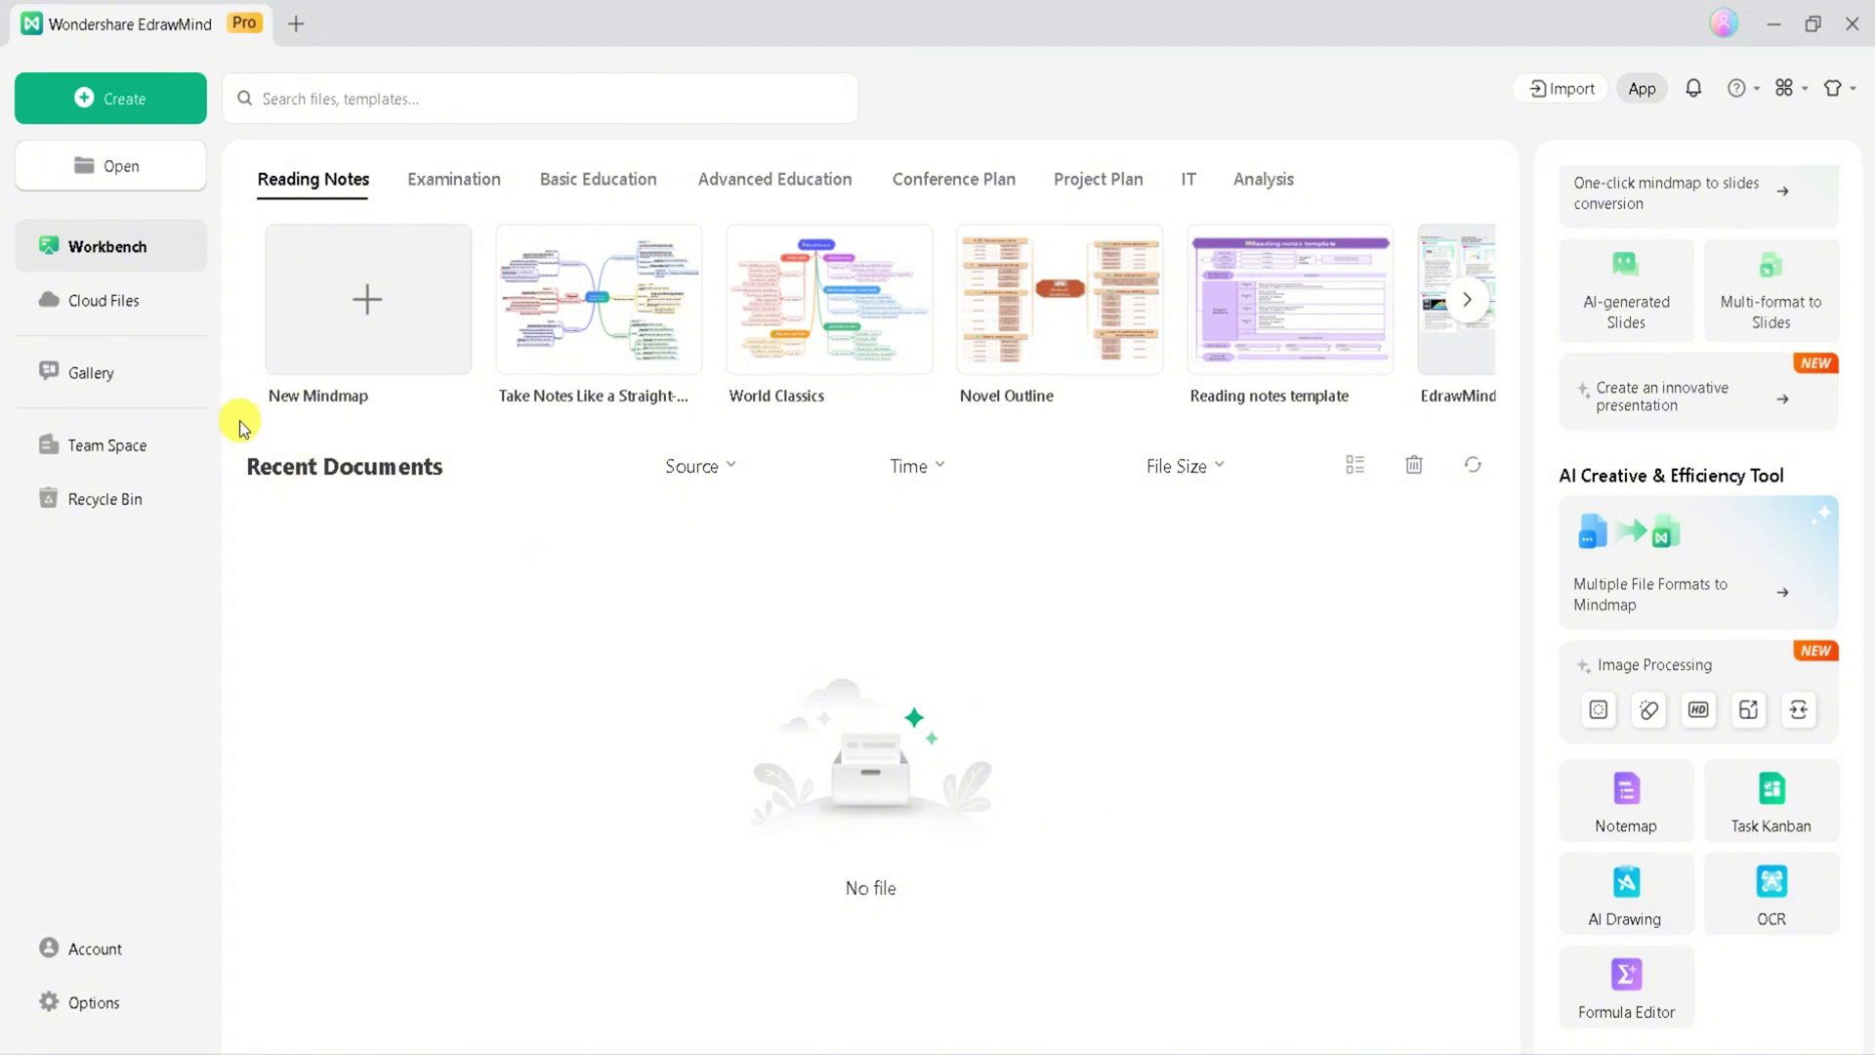
Open the Create panel from the EdrawMind Workbench
{"action": "left_click", "coordinate": [125, 101]}
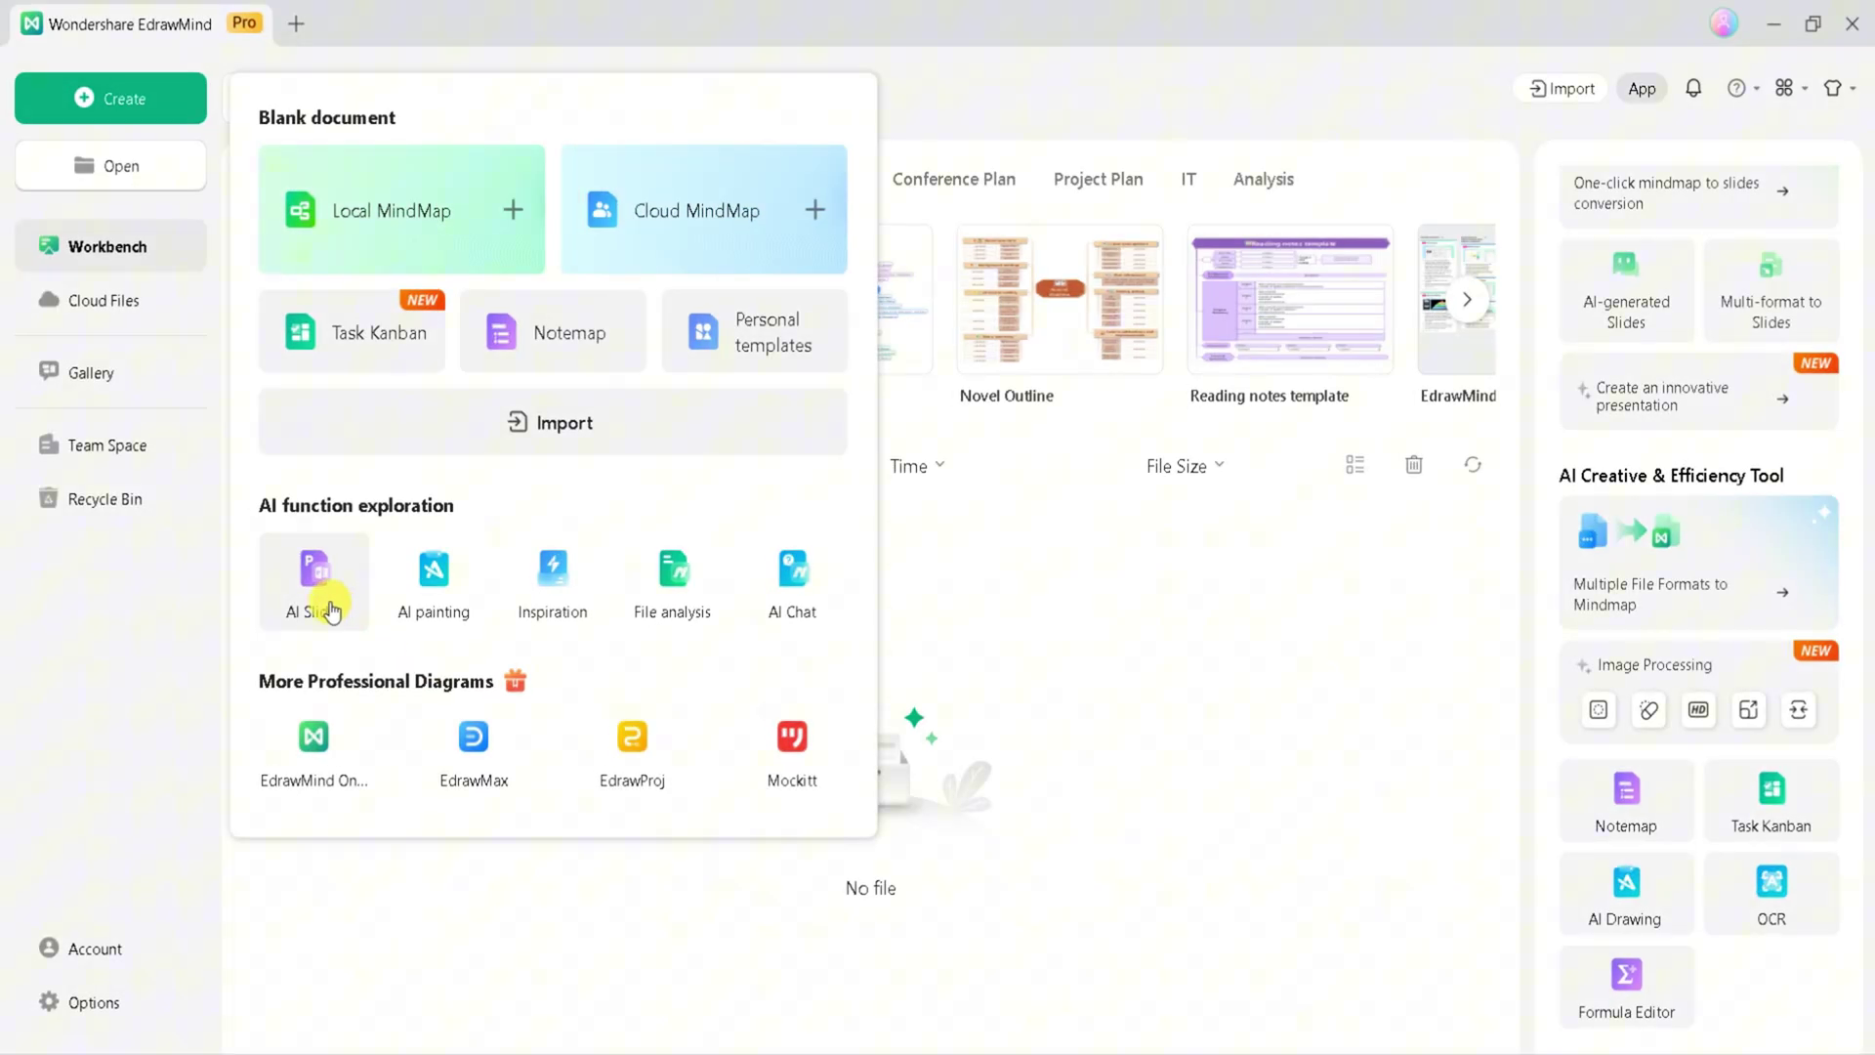
Generate an AI Slides outline for the topic 'what is bitcoin'
{"action": "left_click", "coordinate": [326, 603]}
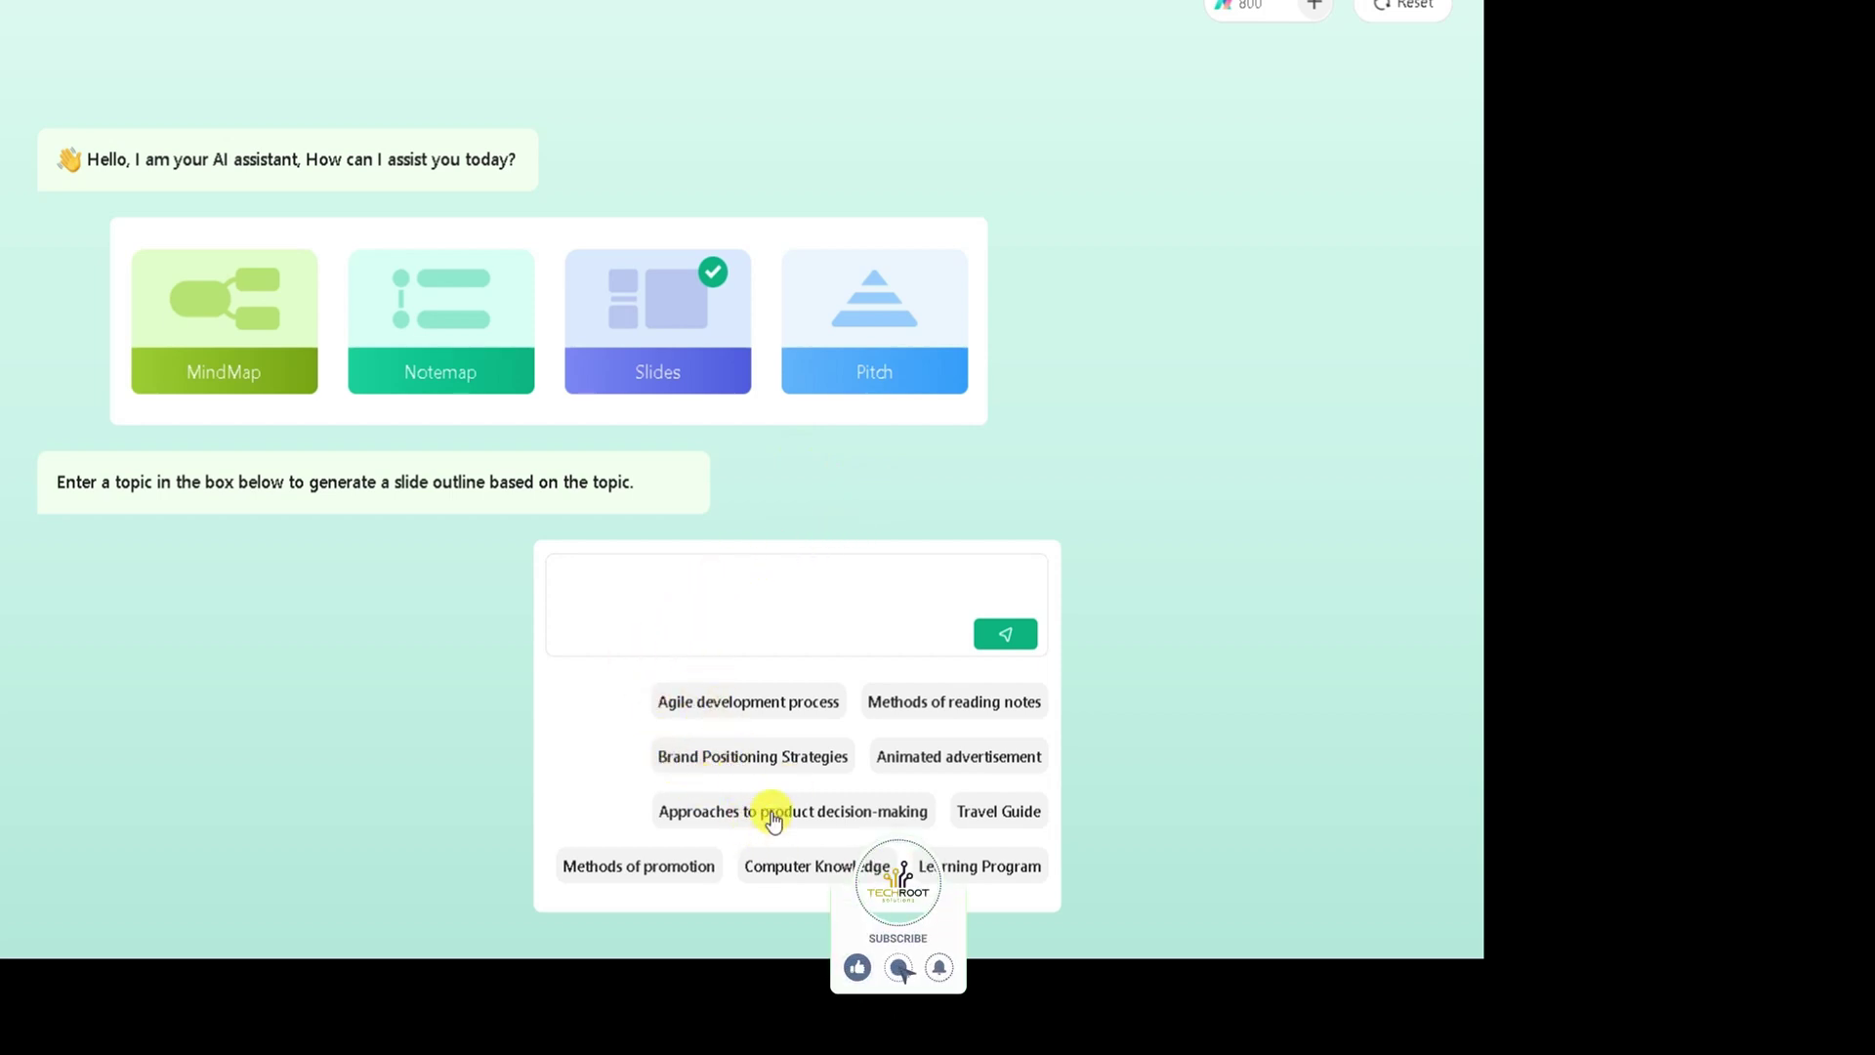
{"action": "type", "text": "what is bi"}
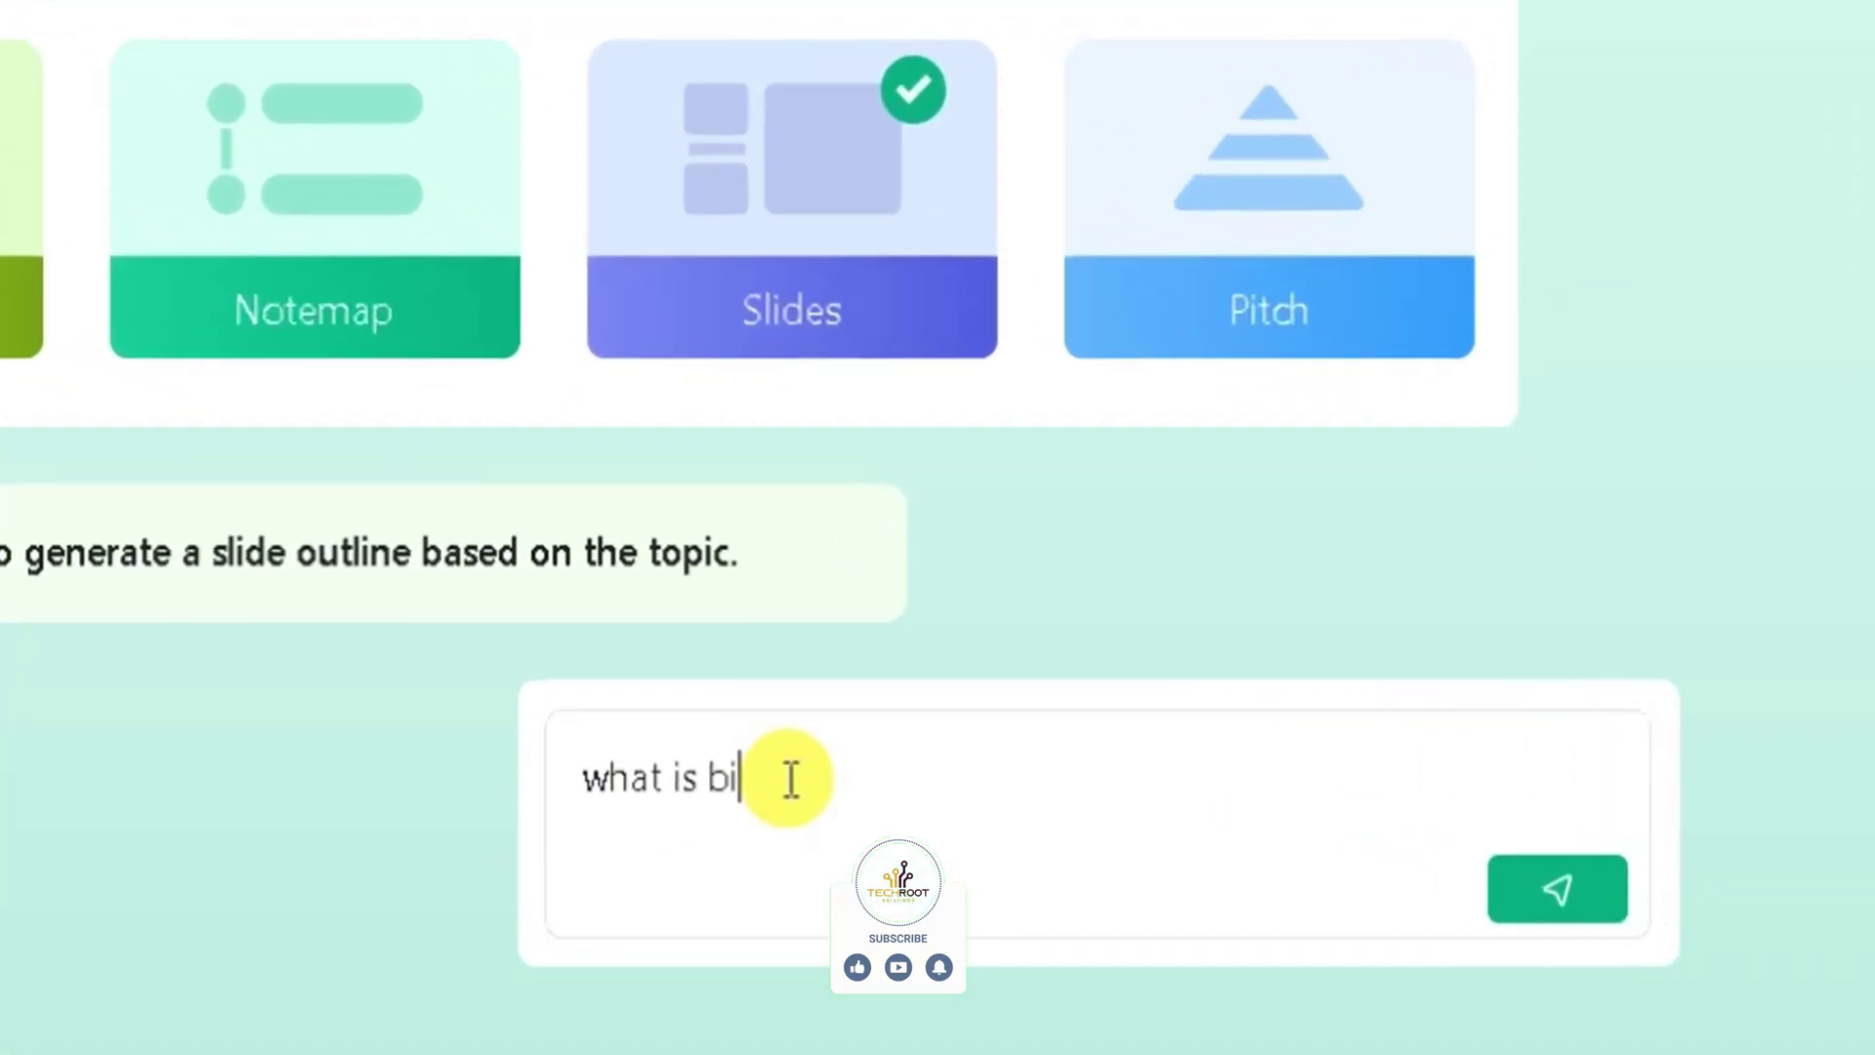
{"action": "type", "text": "tcoin"}
{"action": "key", "text": "Return"}
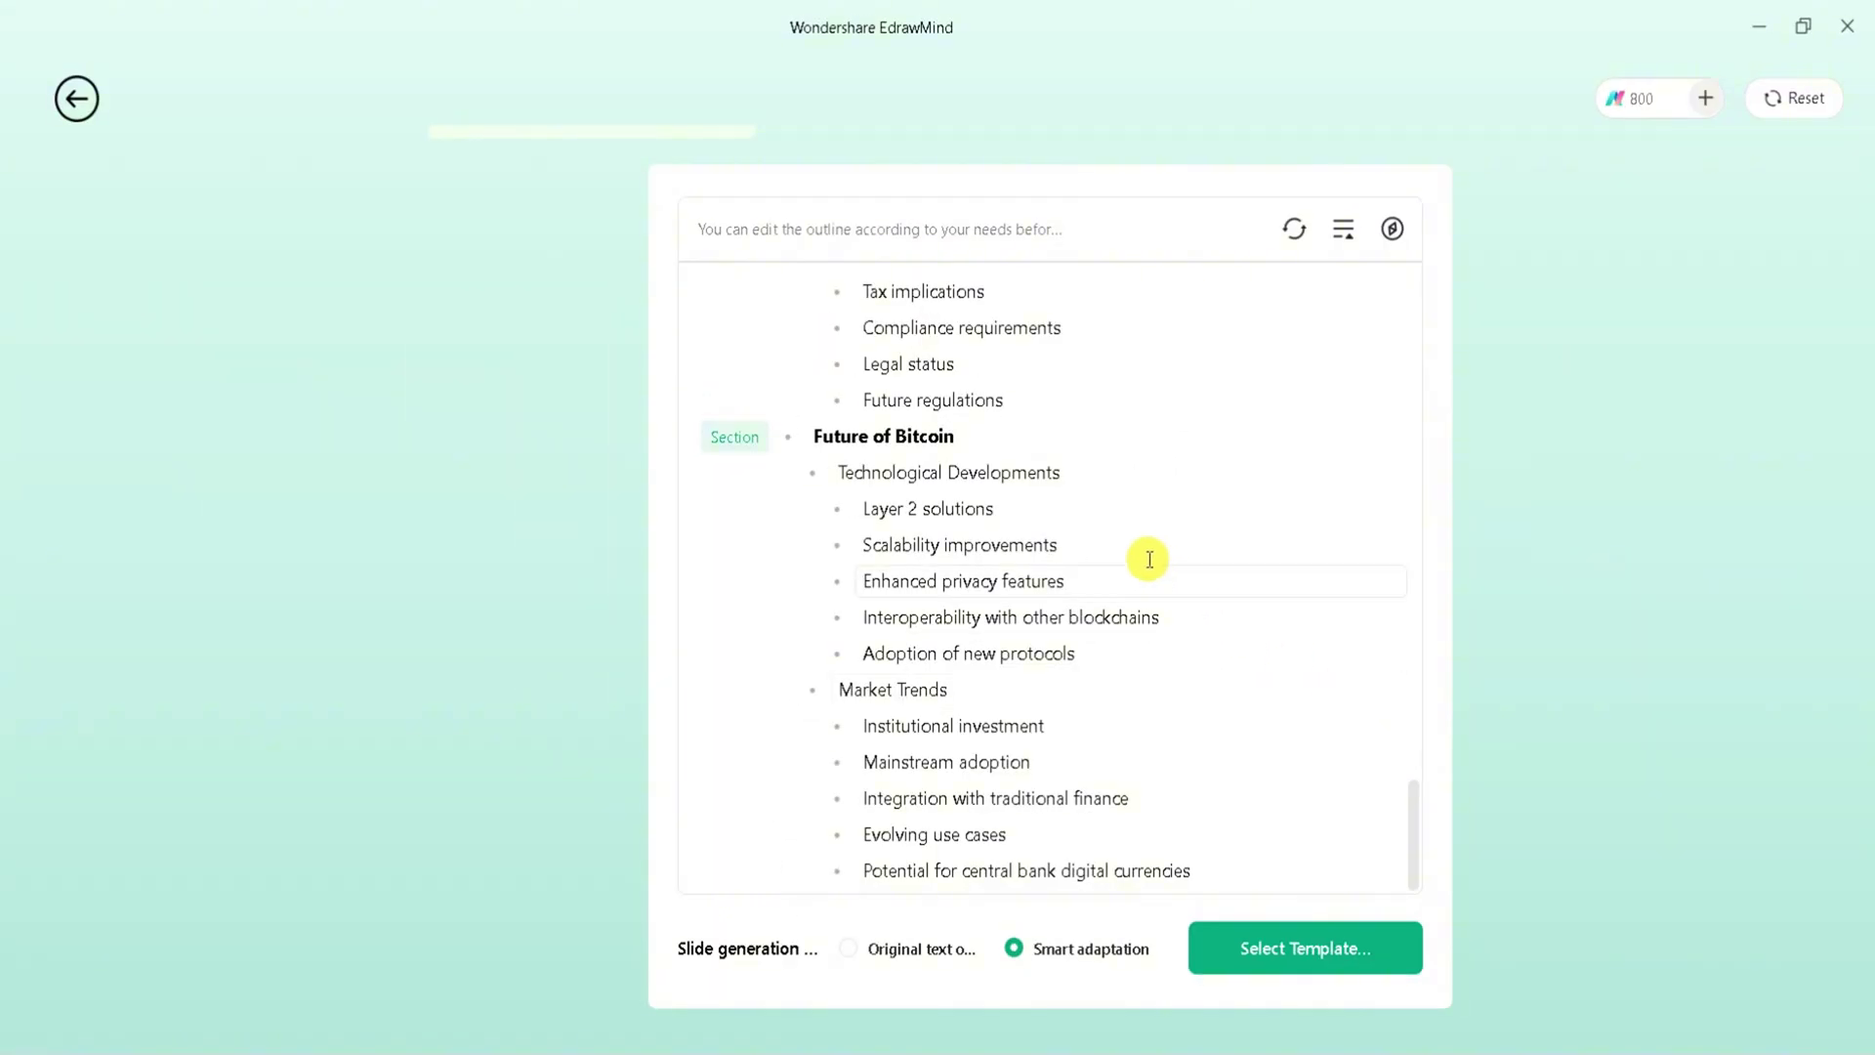
{"action": "scroll", "coordinate": [1150, 558], "scroll_direction": "up", "scroll_amount": 3}
{"action": "scroll", "coordinate": [1150, 559], "scroll_direction": "up", "scroll_amount": 5}
{"action": "scroll", "coordinate": [1150, 559], "scroll_direction": "up", "scroll_amount": 5}
{"action": "scroll", "coordinate": [1074, 567], "scroll_direction": "up", "scroll_amount": 3}
{"action": "left_click", "coordinate": [973, 590]}
{"action": "left_click", "coordinate": [978, 555]}
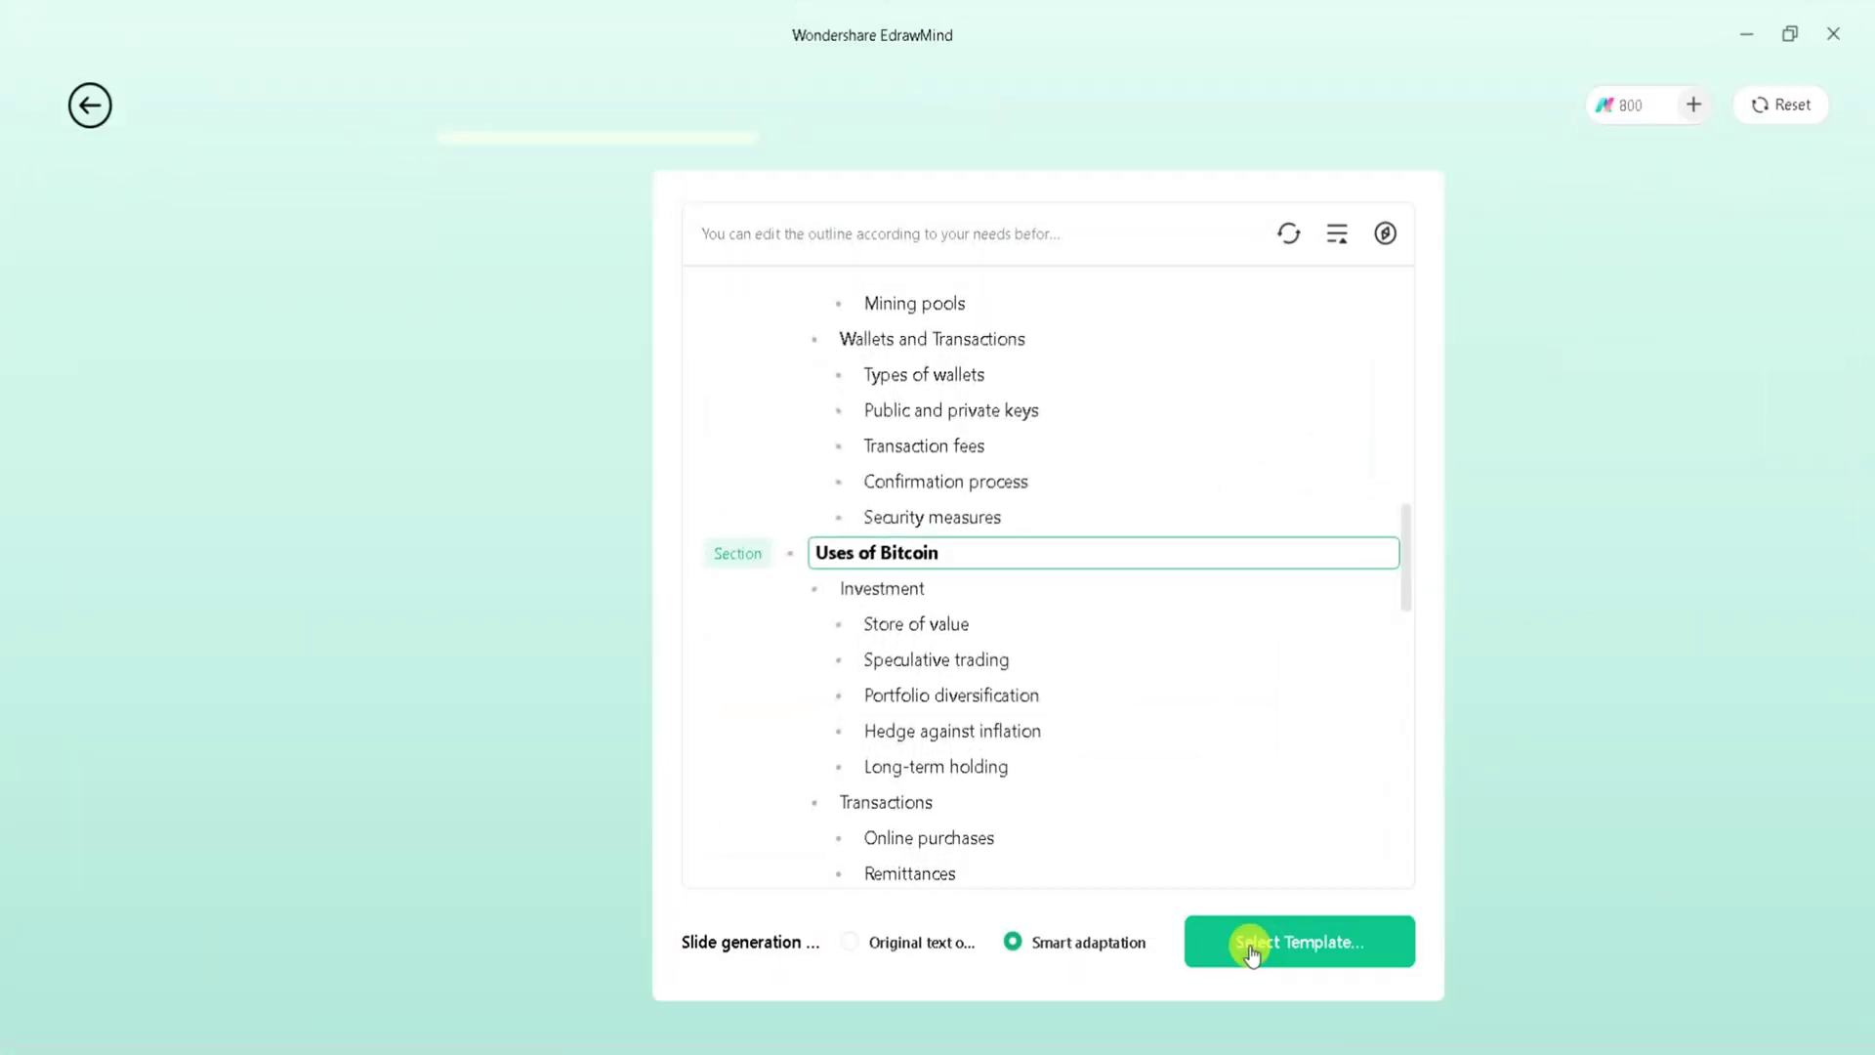
Generate the Bitcoin PPT deck using the green bamboo template
{"action": "left_click", "coordinate": [1261, 953]}
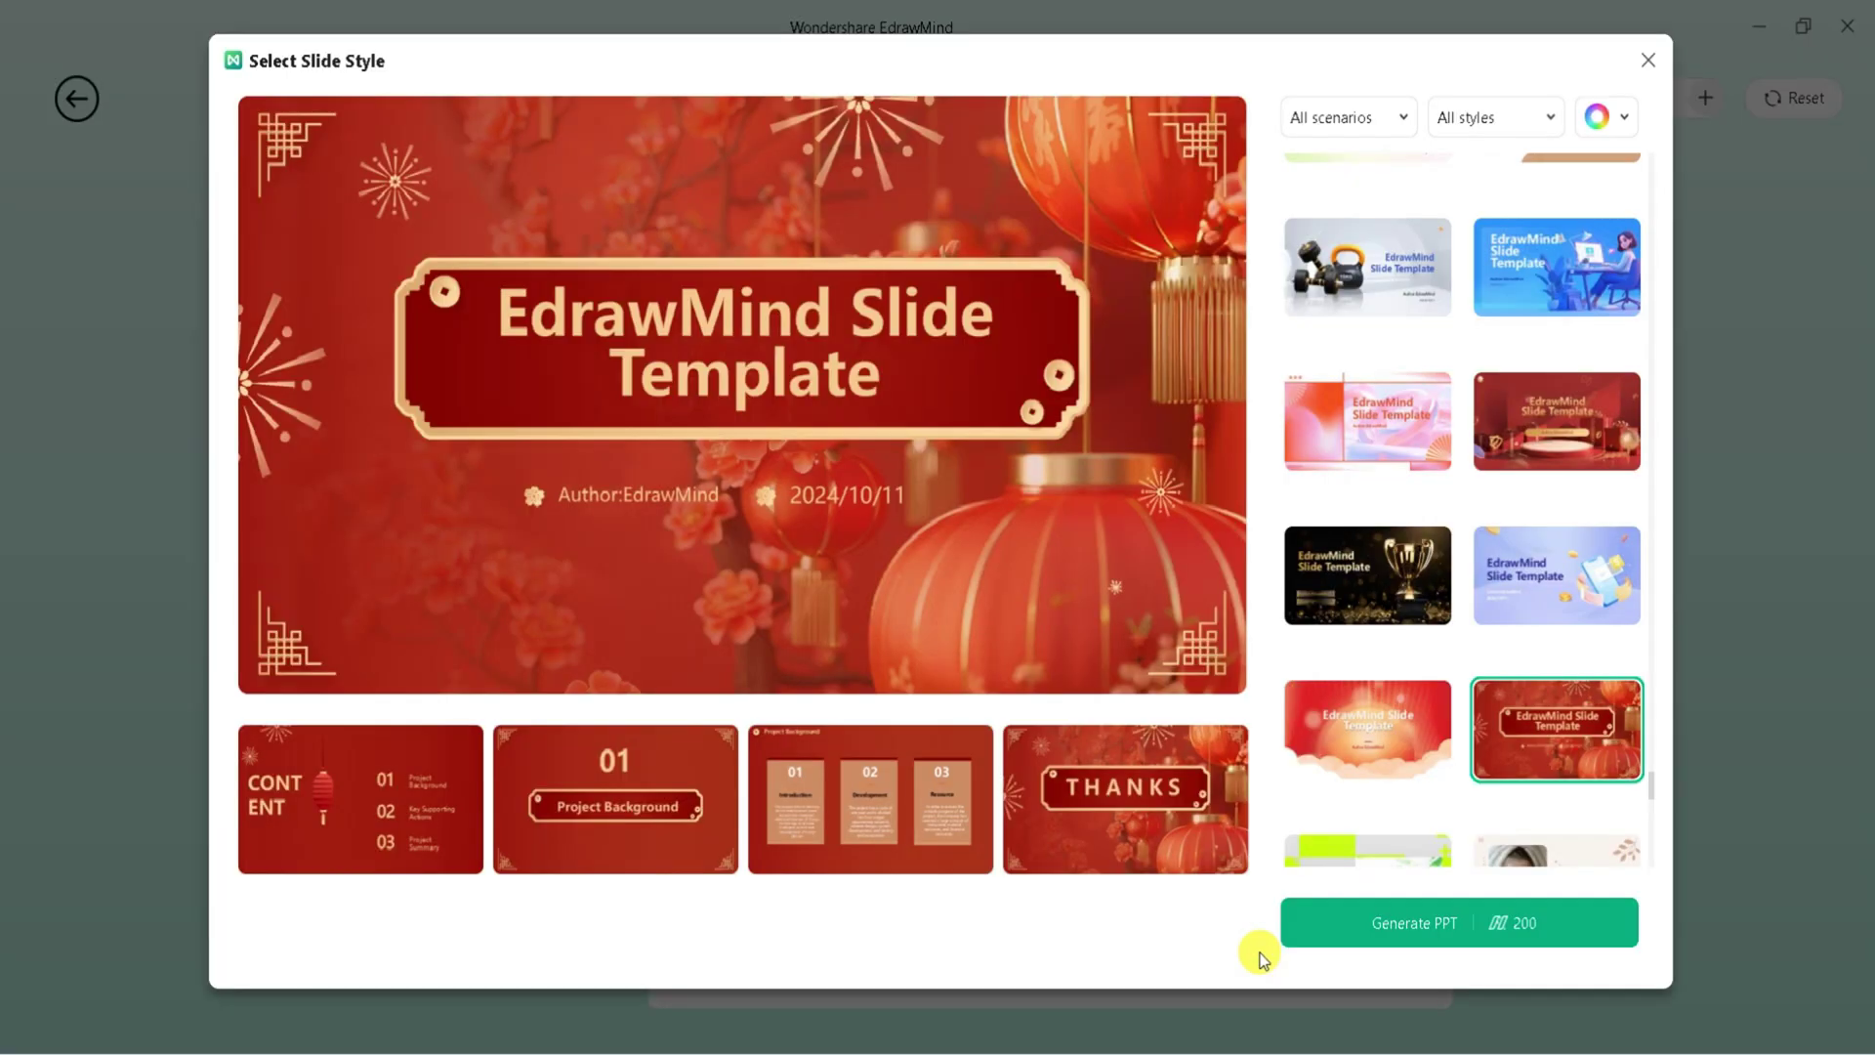
{"action": "scroll", "coordinate": [1445, 479], "scroll_direction": "down", "scroll_amount": 5}
{"action": "scroll", "coordinate": [1449, 485], "scroll_direction": "up", "scroll_amount": 2}
{"action": "scroll", "coordinate": [1449, 486], "scroll_direction": "up", "scroll_amount": 2}
{"action": "scroll", "coordinate": [1449, 486], "scroll_direction": "up", "scroll_amount": 2}
{"action": "scroll", "coordinate": [1450, 485], "scroll_direction": "up", "scroll_amount": 2}
{"action": "scroll", "coordinate": [1450, 483], "scroll_direction": "up", "scroll_amount": 2}
{"action": "scroll", "coordinate": [1449, 484], "scroll_direction": "up", "scroll_amount": 1}
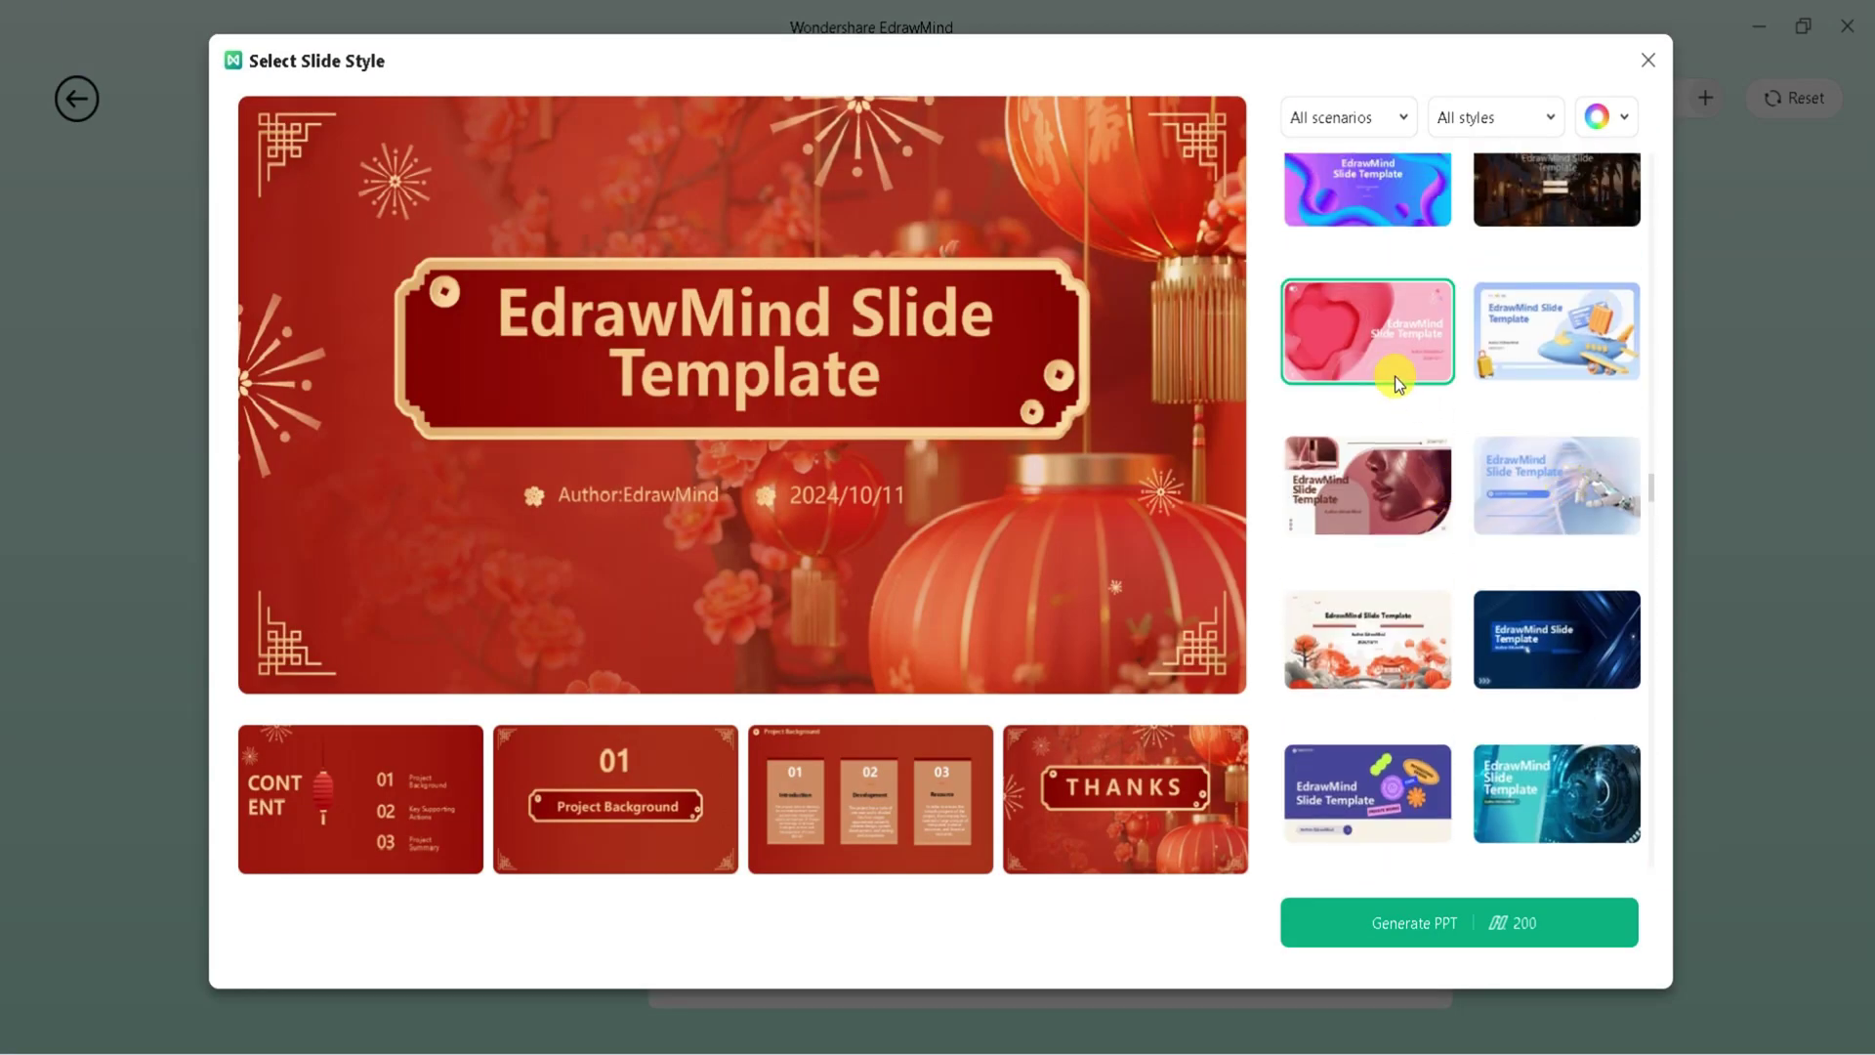
{"action": "scroll", "coordinate": [1347, 333], "scroll_direction": "up", "scroll_amount": 2}
{"action": "scroll", "coordinate": [1340, 323], "scroll_direction": "up", "scroll_amount": 1}
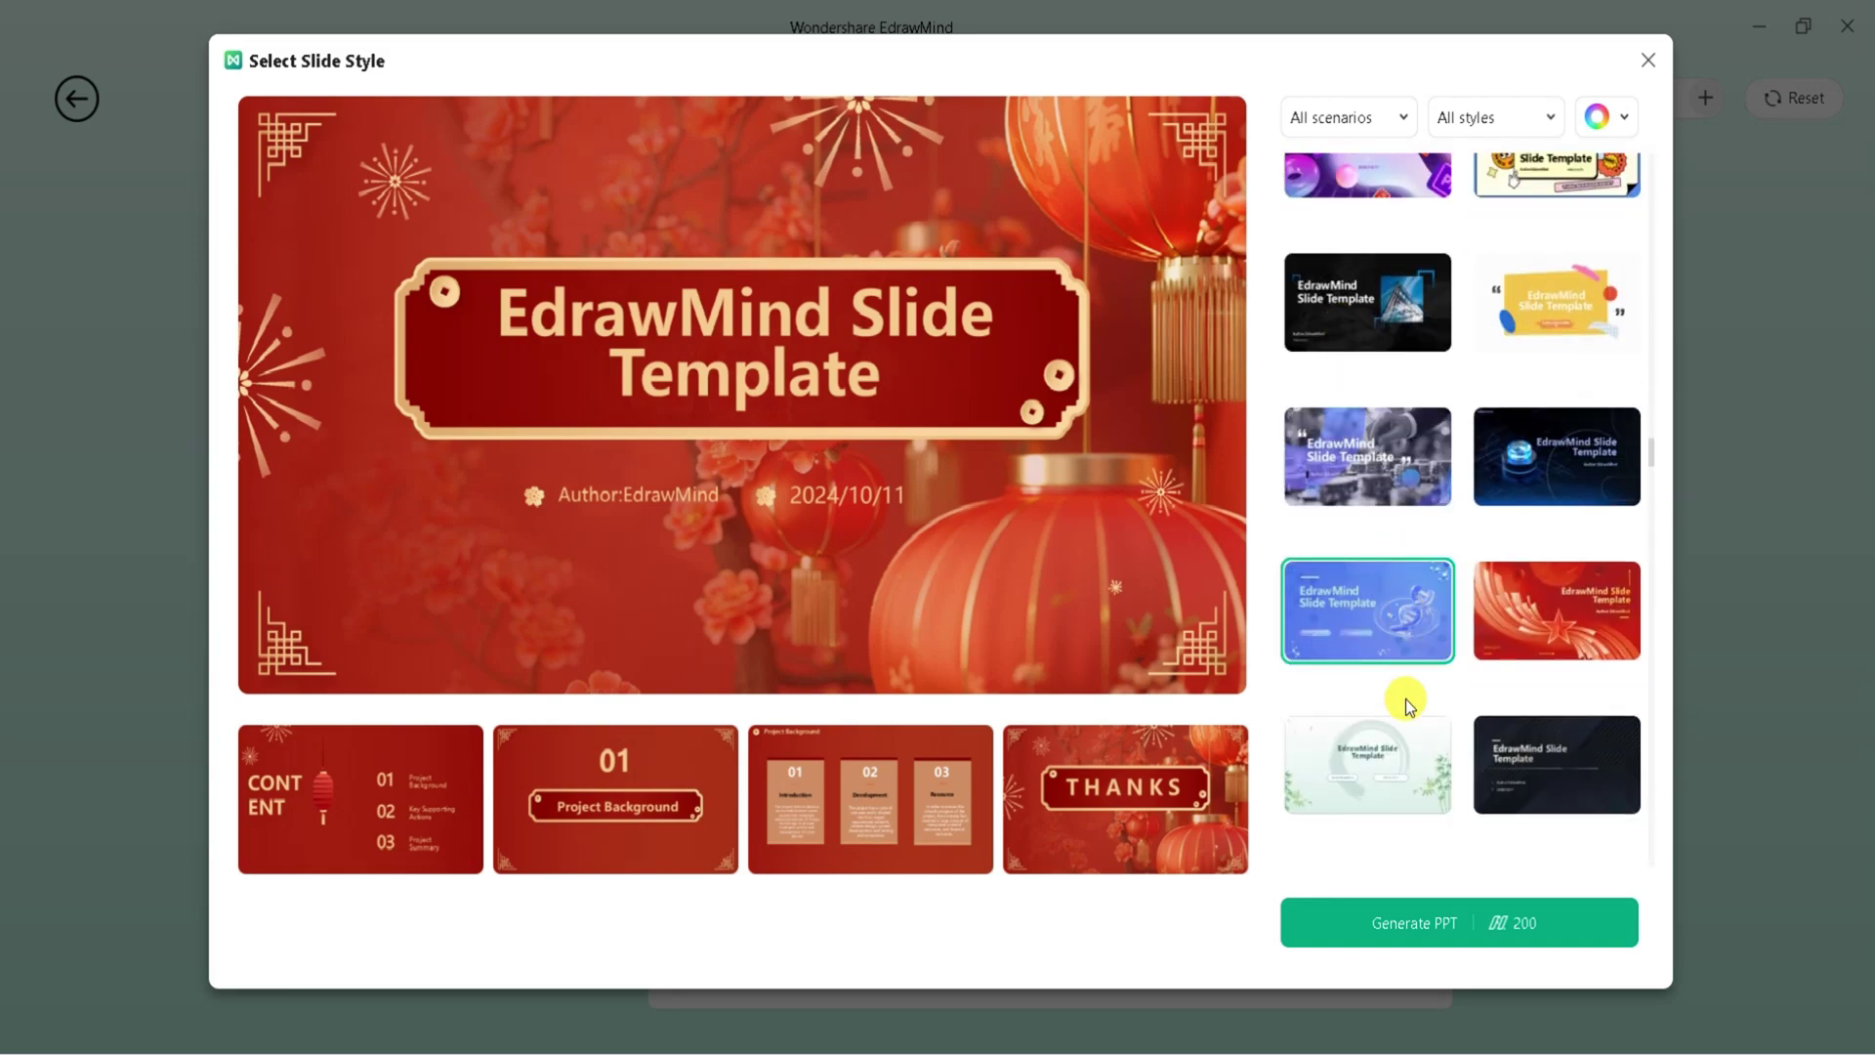
{"action": "left_click", "coordinate": [1389, 723]}
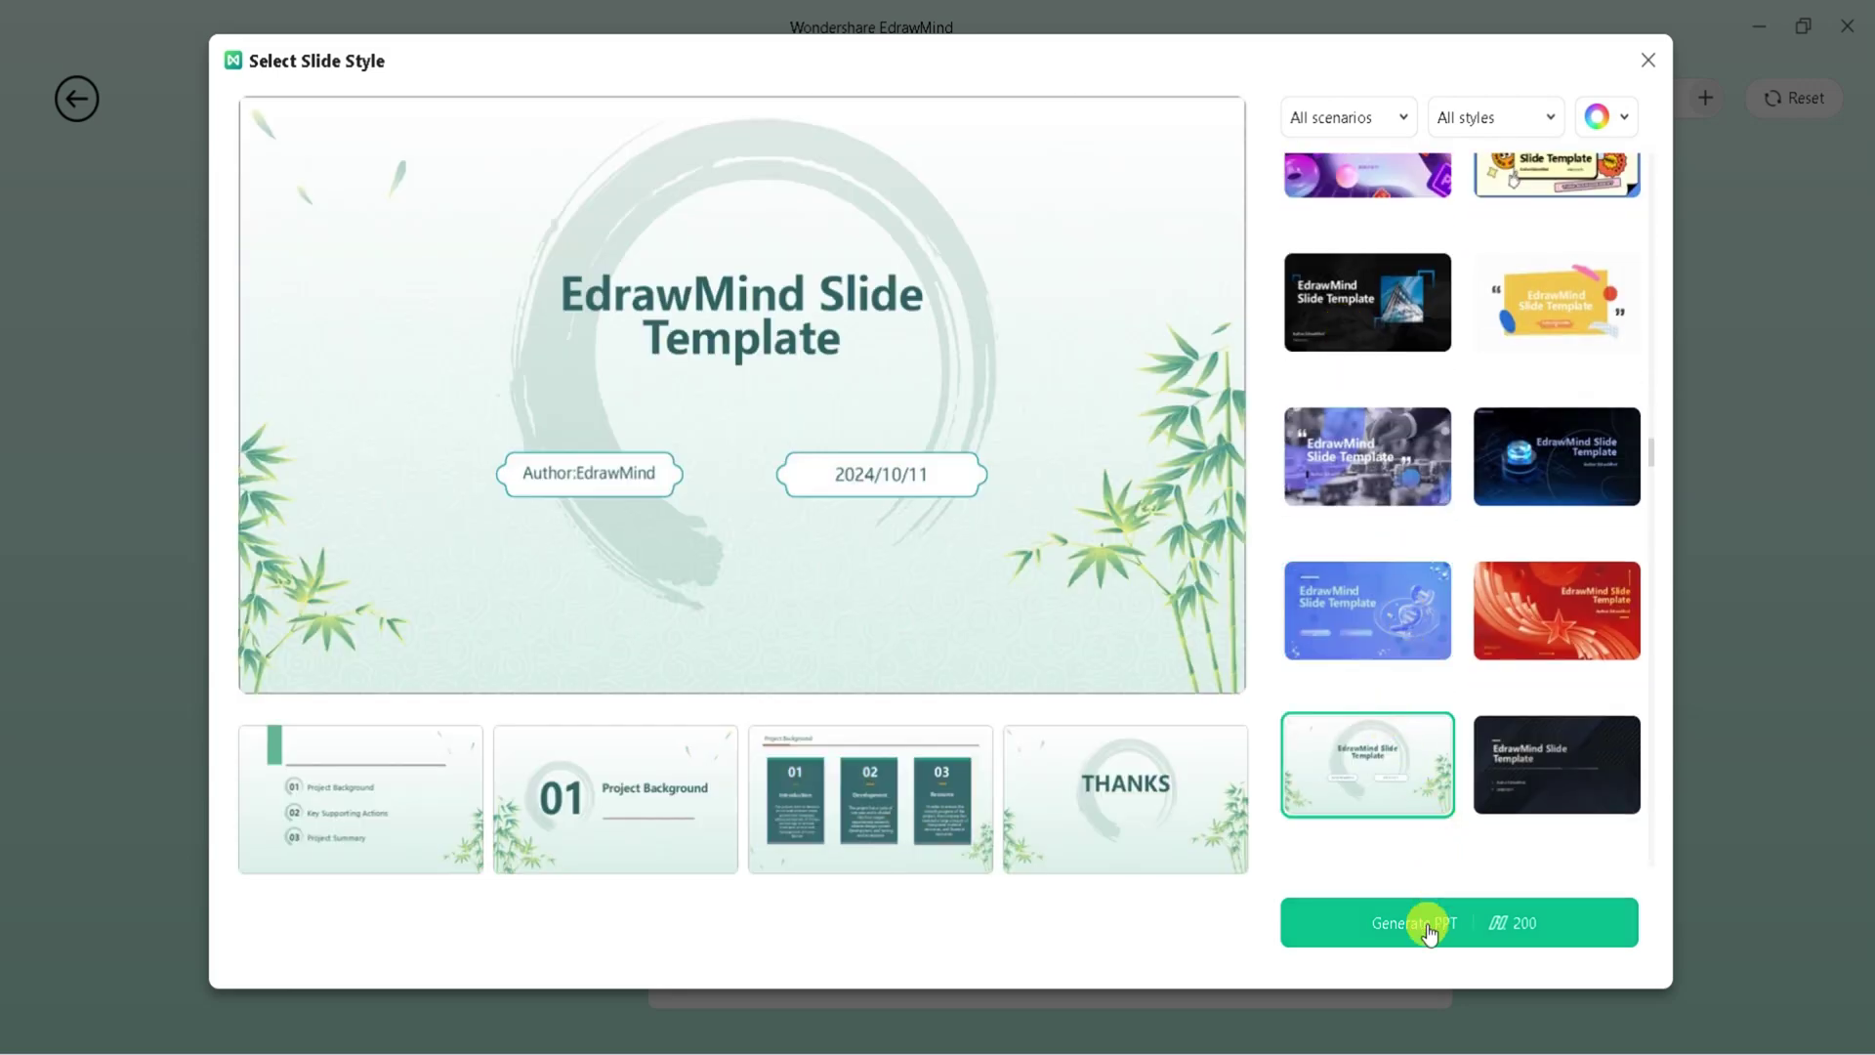
{"action": "left_click", "coordinate": [1428, 922]}
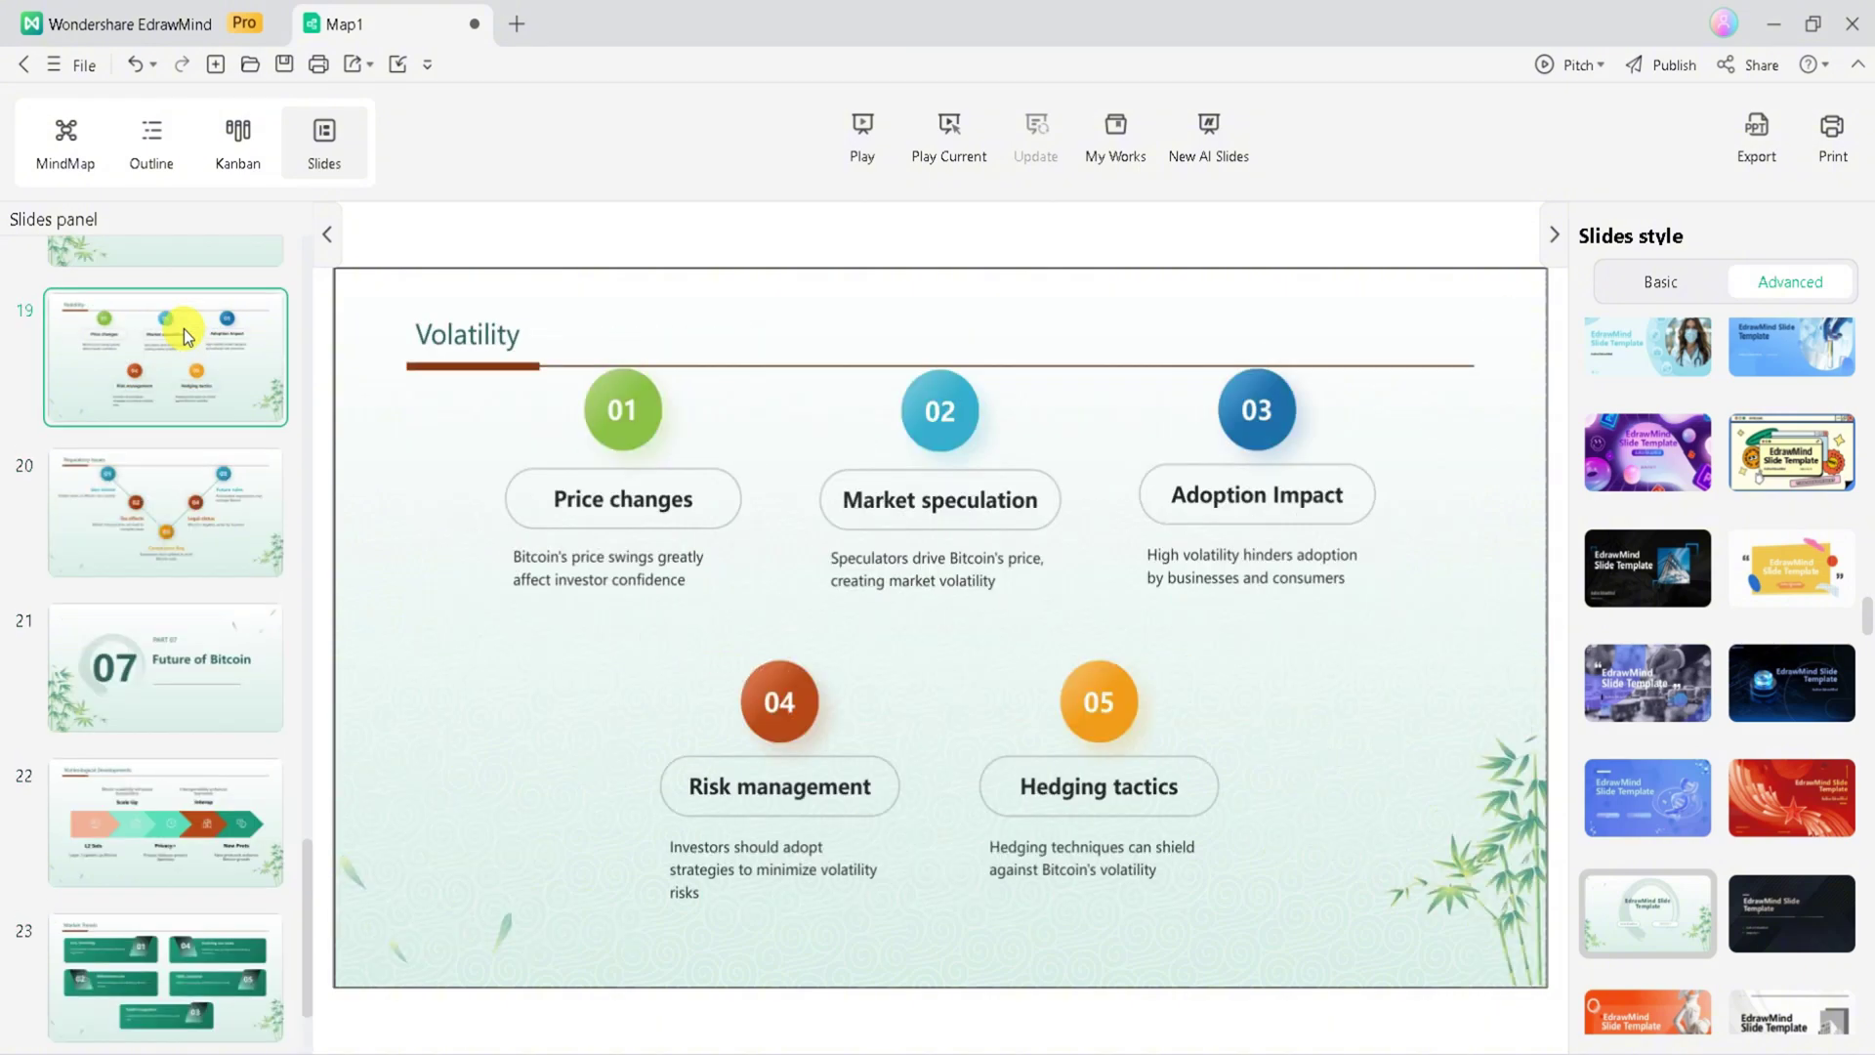
Export the deck as Editable Slides in Advanced export mode
{"action": "key", "text": "Up"}
{"action": "key", "text": "Up"}
{"action": "key", "text": "Up"}
{"action": "key", "text": "Up"}
{"action": "key", "text": "Up"}
{"action": "key", "text": "Up"}
{"action": "key", "text": "Up"}
{"action": "key", "text": "Up"}
{"action": "key", "text": "Up"}
{"action": "key", "text": "Up"}
{"action": "key", "text": "Up"}
{"action": "key", "text": "Up"}
{"action": "key", "text": "Up"}
{"action": "key", "text": "Up"}
{"action": "key", "text": "Up"}
{"action": "key", "text": "Up"}
{"action": "key", "text": "Up"}
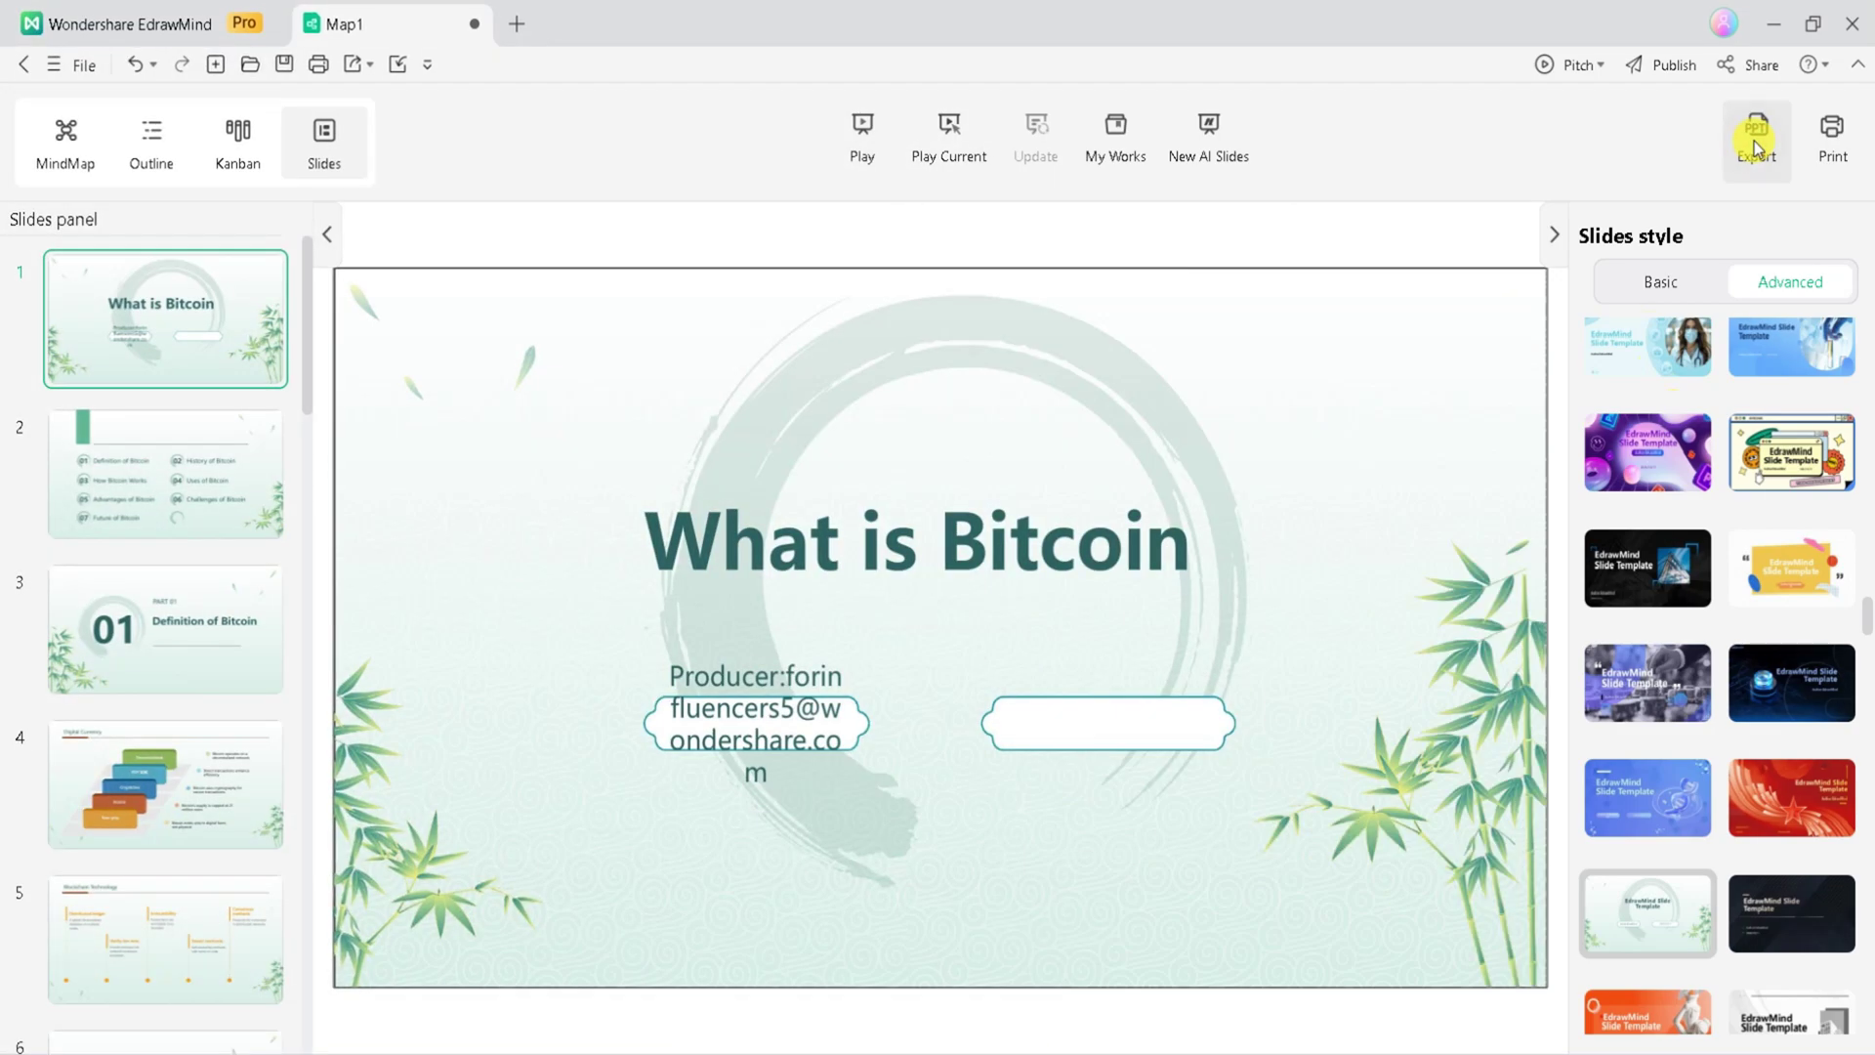
{"action": "left_click", "coordinate": [1756, 148]}
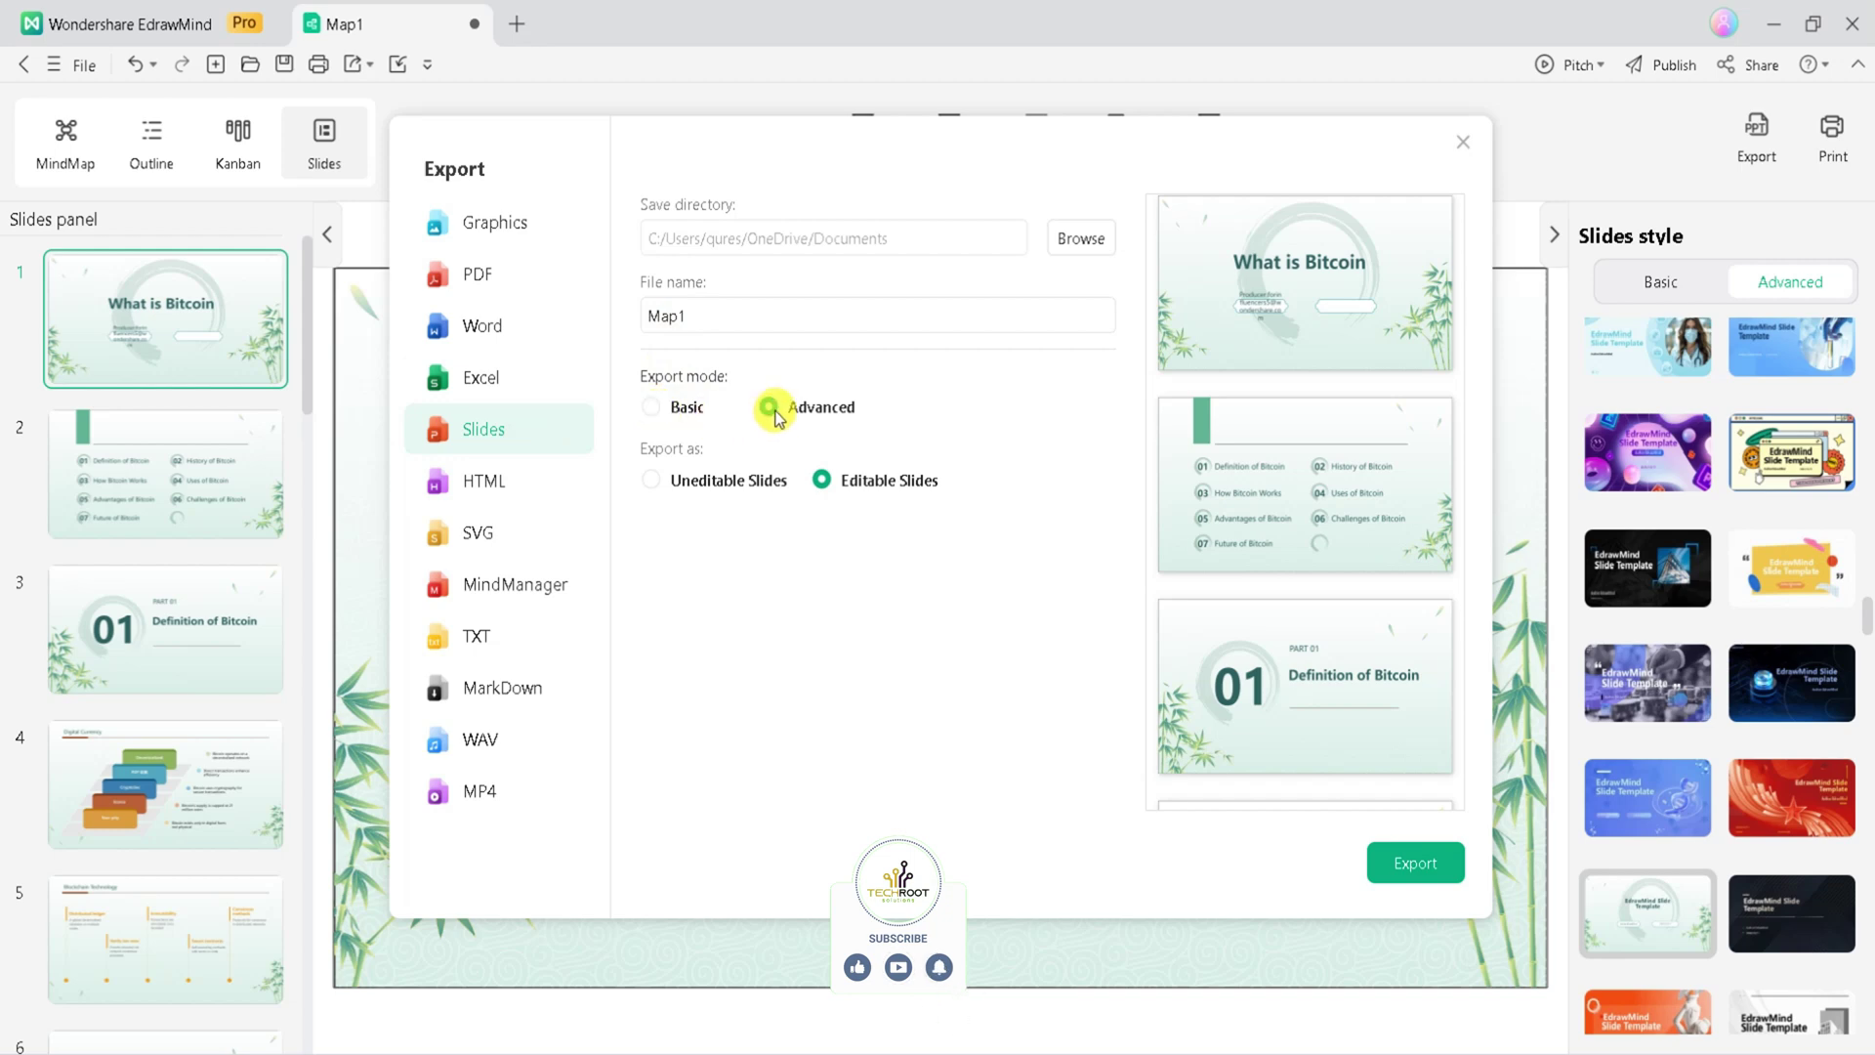
{"action": "left_click", "coordinate": [665, 408]}
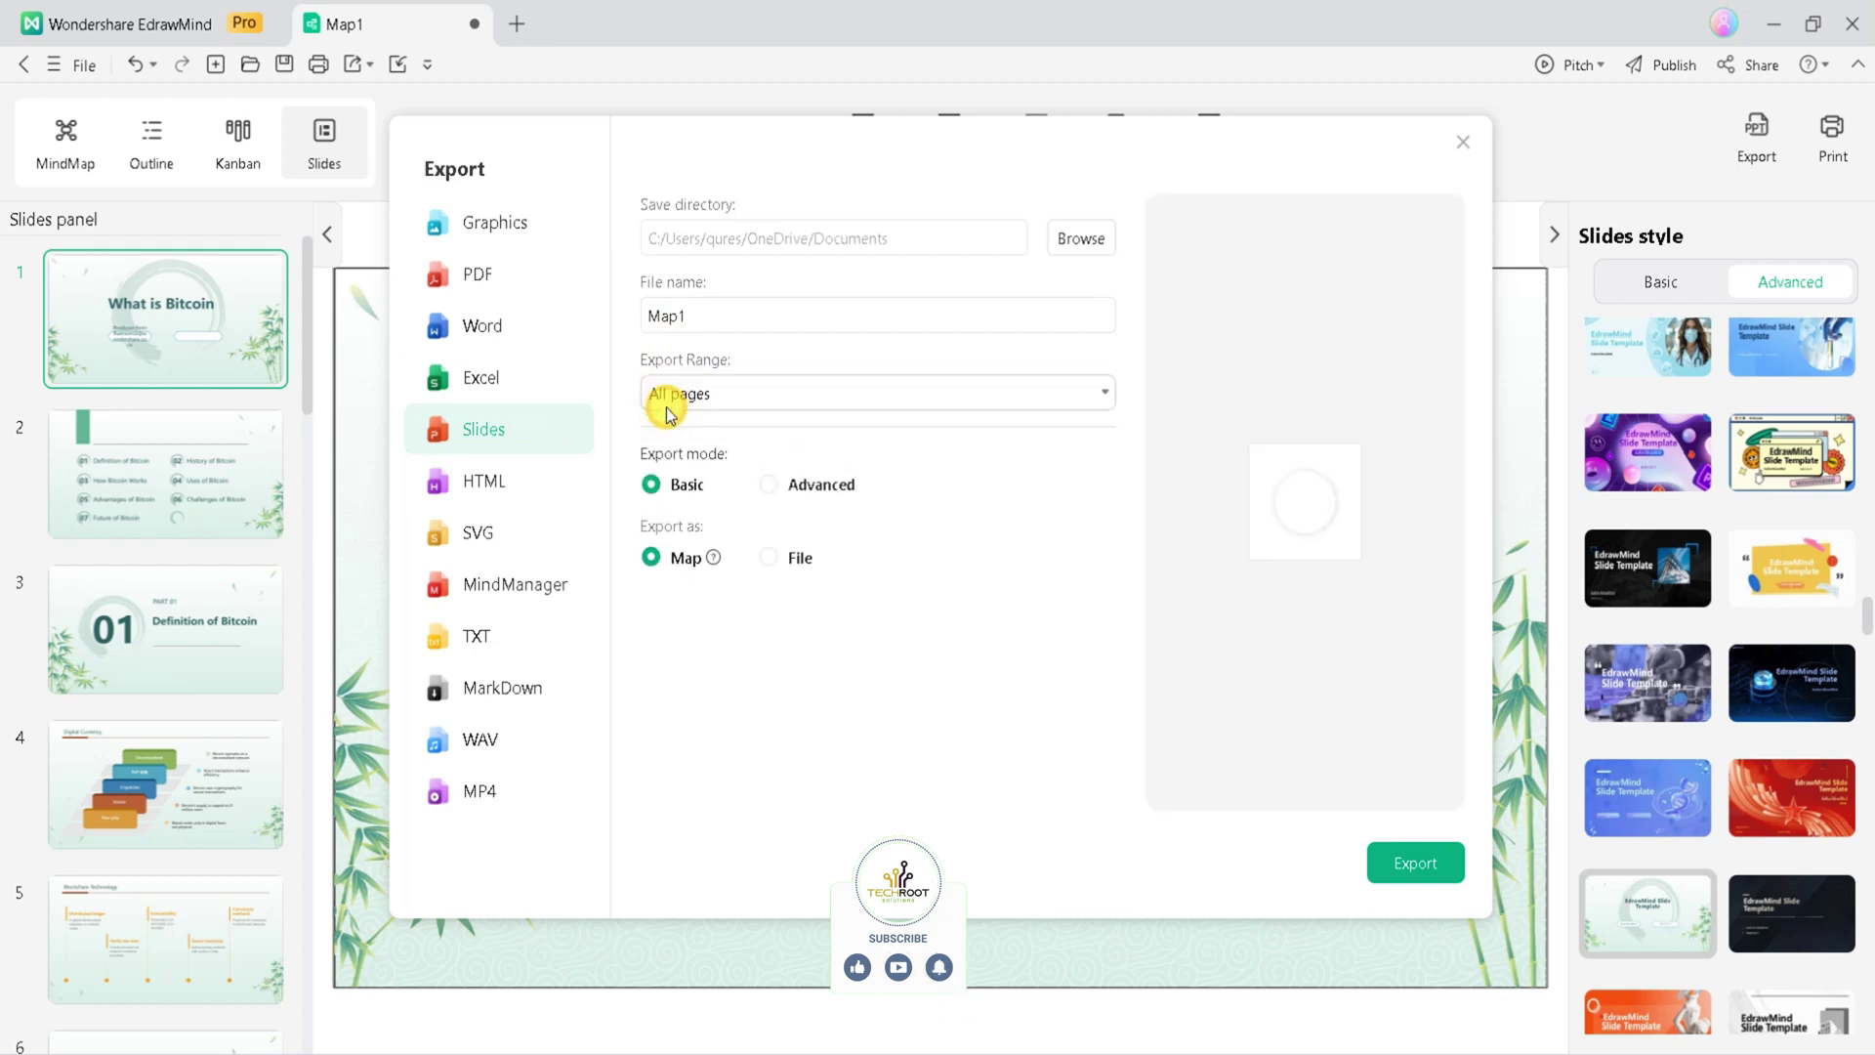
{"action": "left_click", "coordinate": [791, 494]}
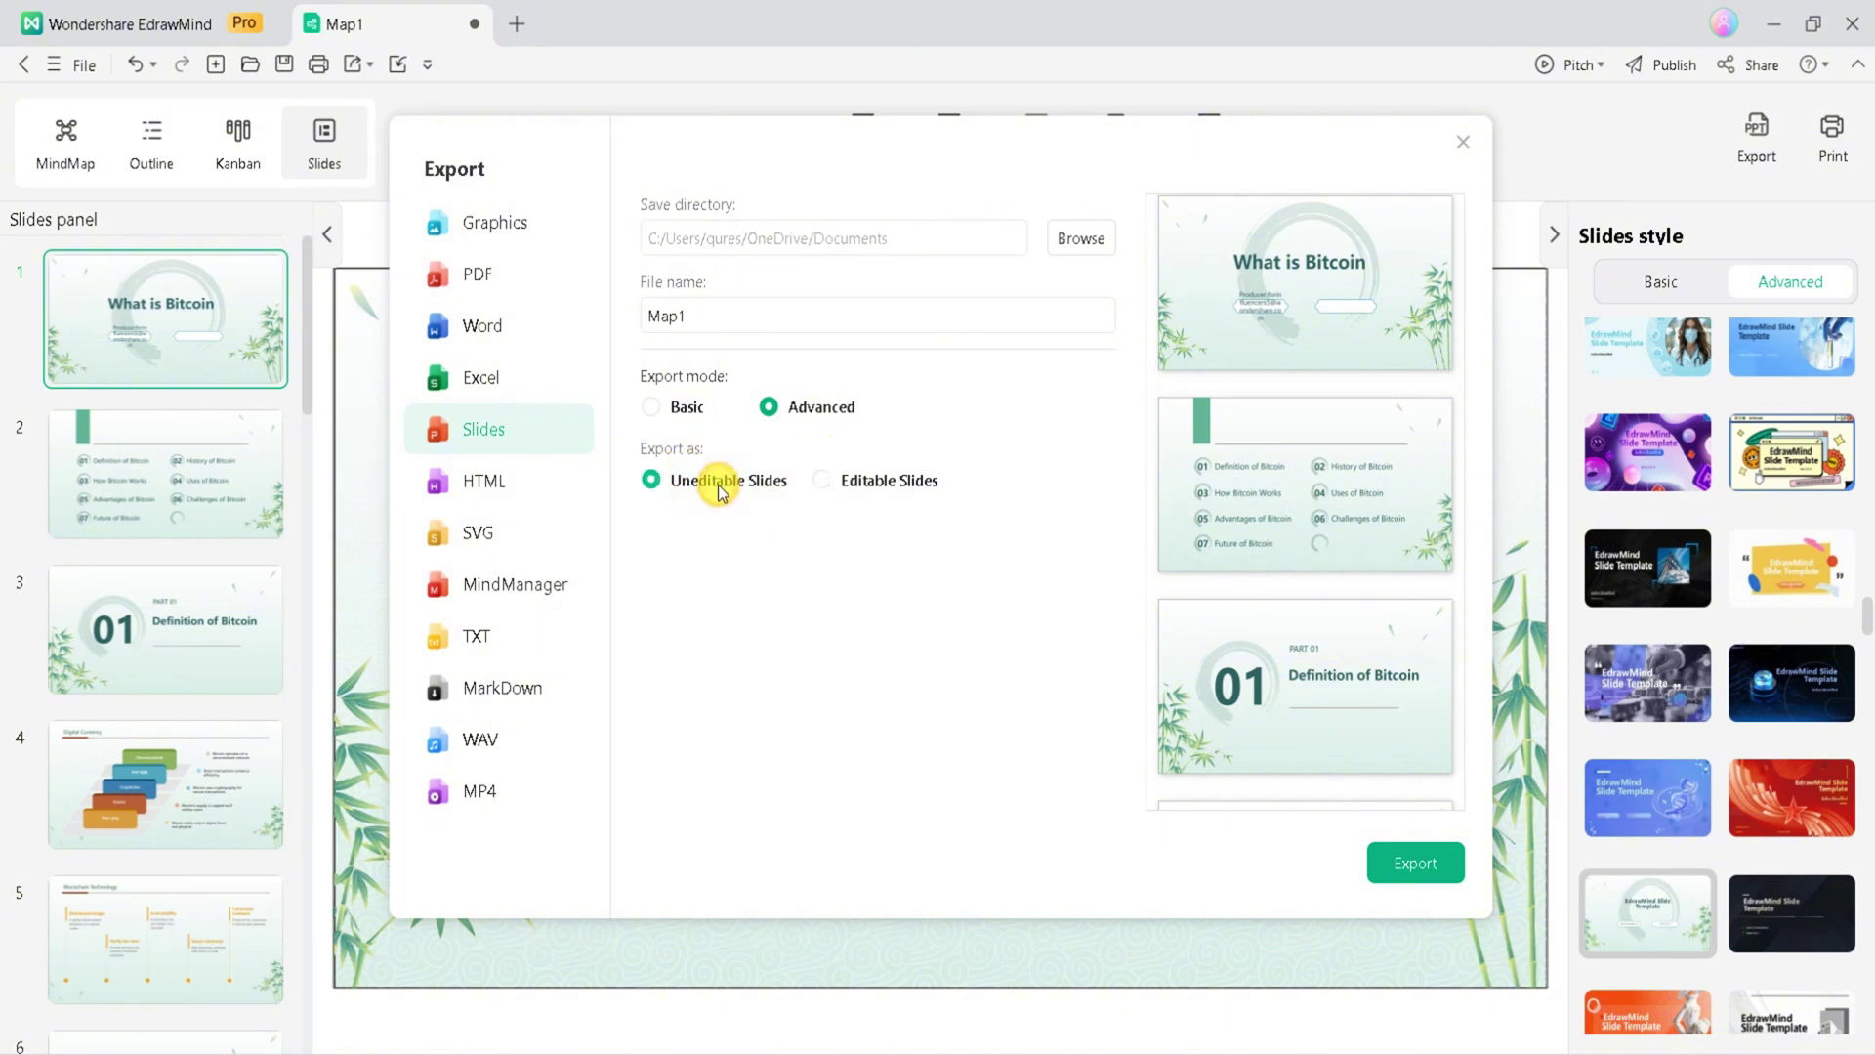
{"action": "left_click", "coordinate": [820, 484]}
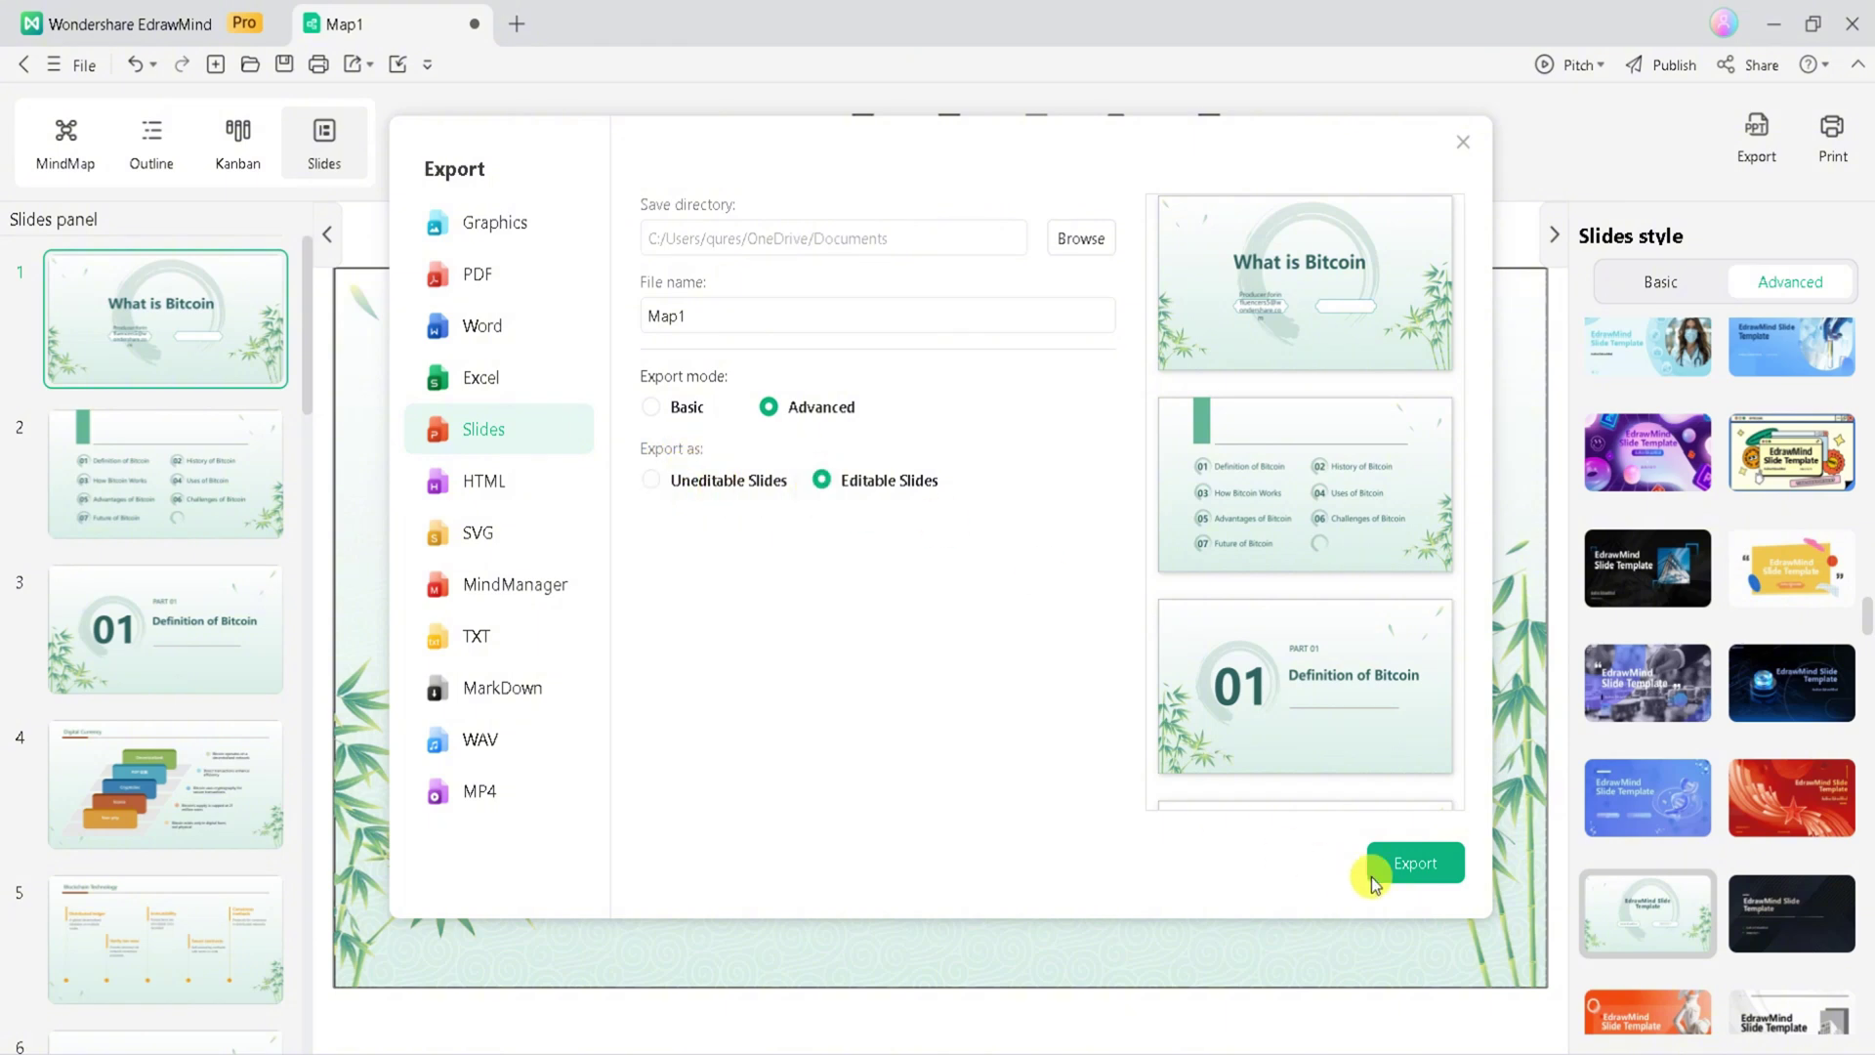
{"action": "left_click", "coordinate": [1402, 872]}
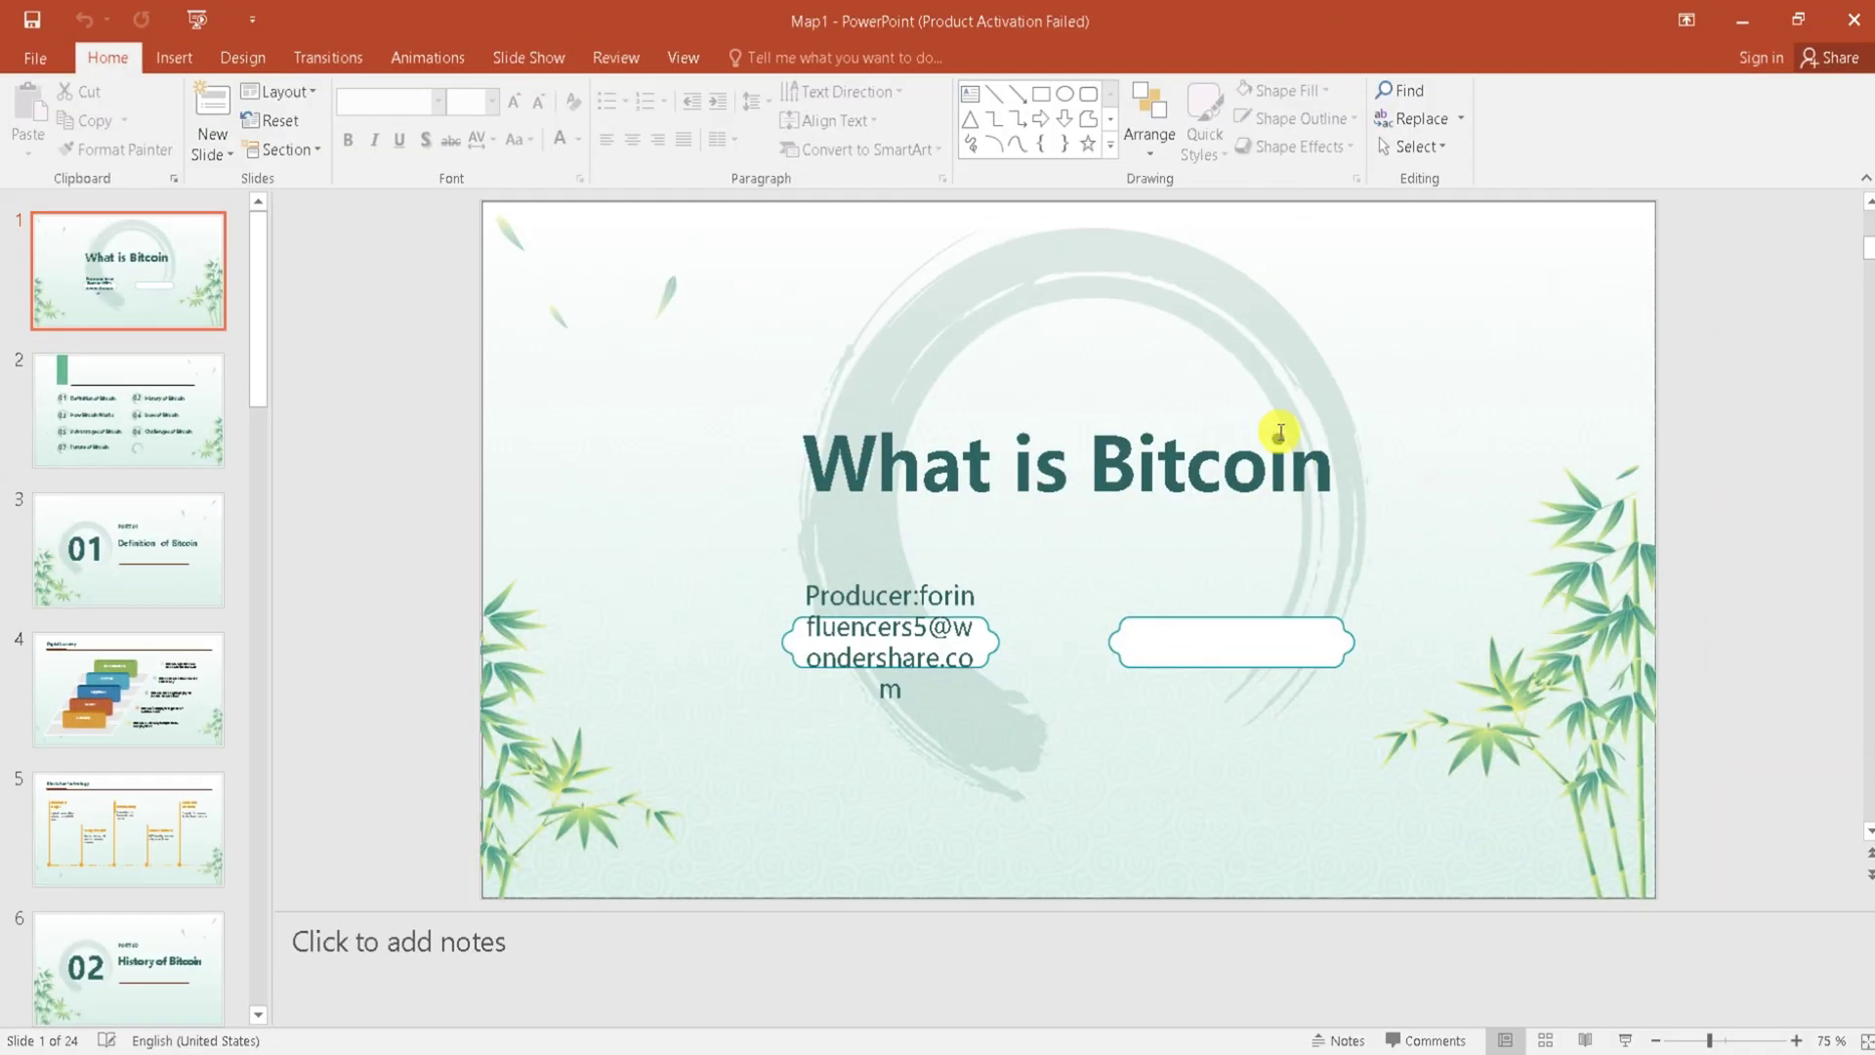
Scroll through the exported Map1 Bitcoin slides in PowerPoint
{"action": "scroll", "coordinate": [1273, 422], "scroll_direction": "down", "scroll_amount": 1}
{"action": "scroll", "coordinate": [1273, 423], "scroll_direction": "down", "scroll_amount": 1}
{"action": "scroll", "coordinate": [1273, 423], "scroll_direction": "down", "scroll_amount": 2}
{"action": "scroll", "coordinate": [1273, 423], "scroll_direction": "down", "scroll_amount": 1}
{"action": "scroll", "coordinate": [1273, 423], "scroll_direction": "down", "scroll_amount": 2}
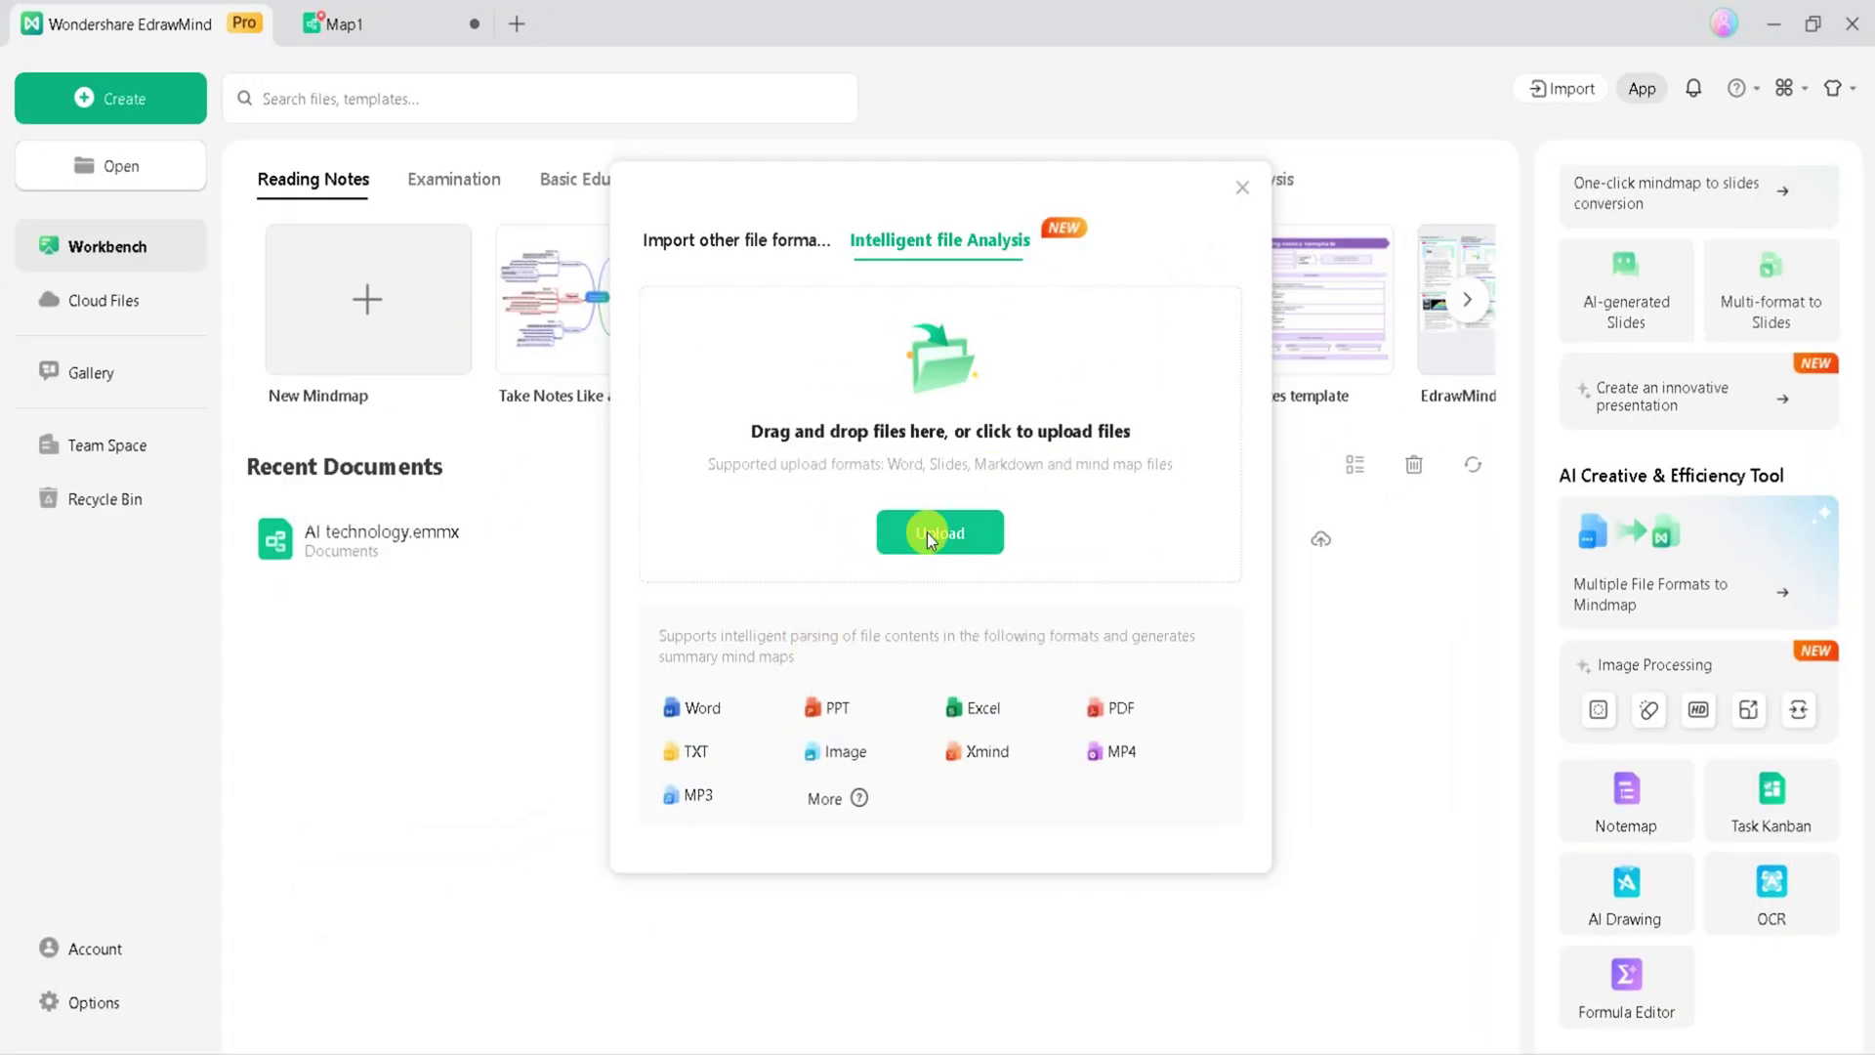
Upload the bitcoin file from Documents and start parsing it
{"action": "left_click", "coordinate": [939, 533]}
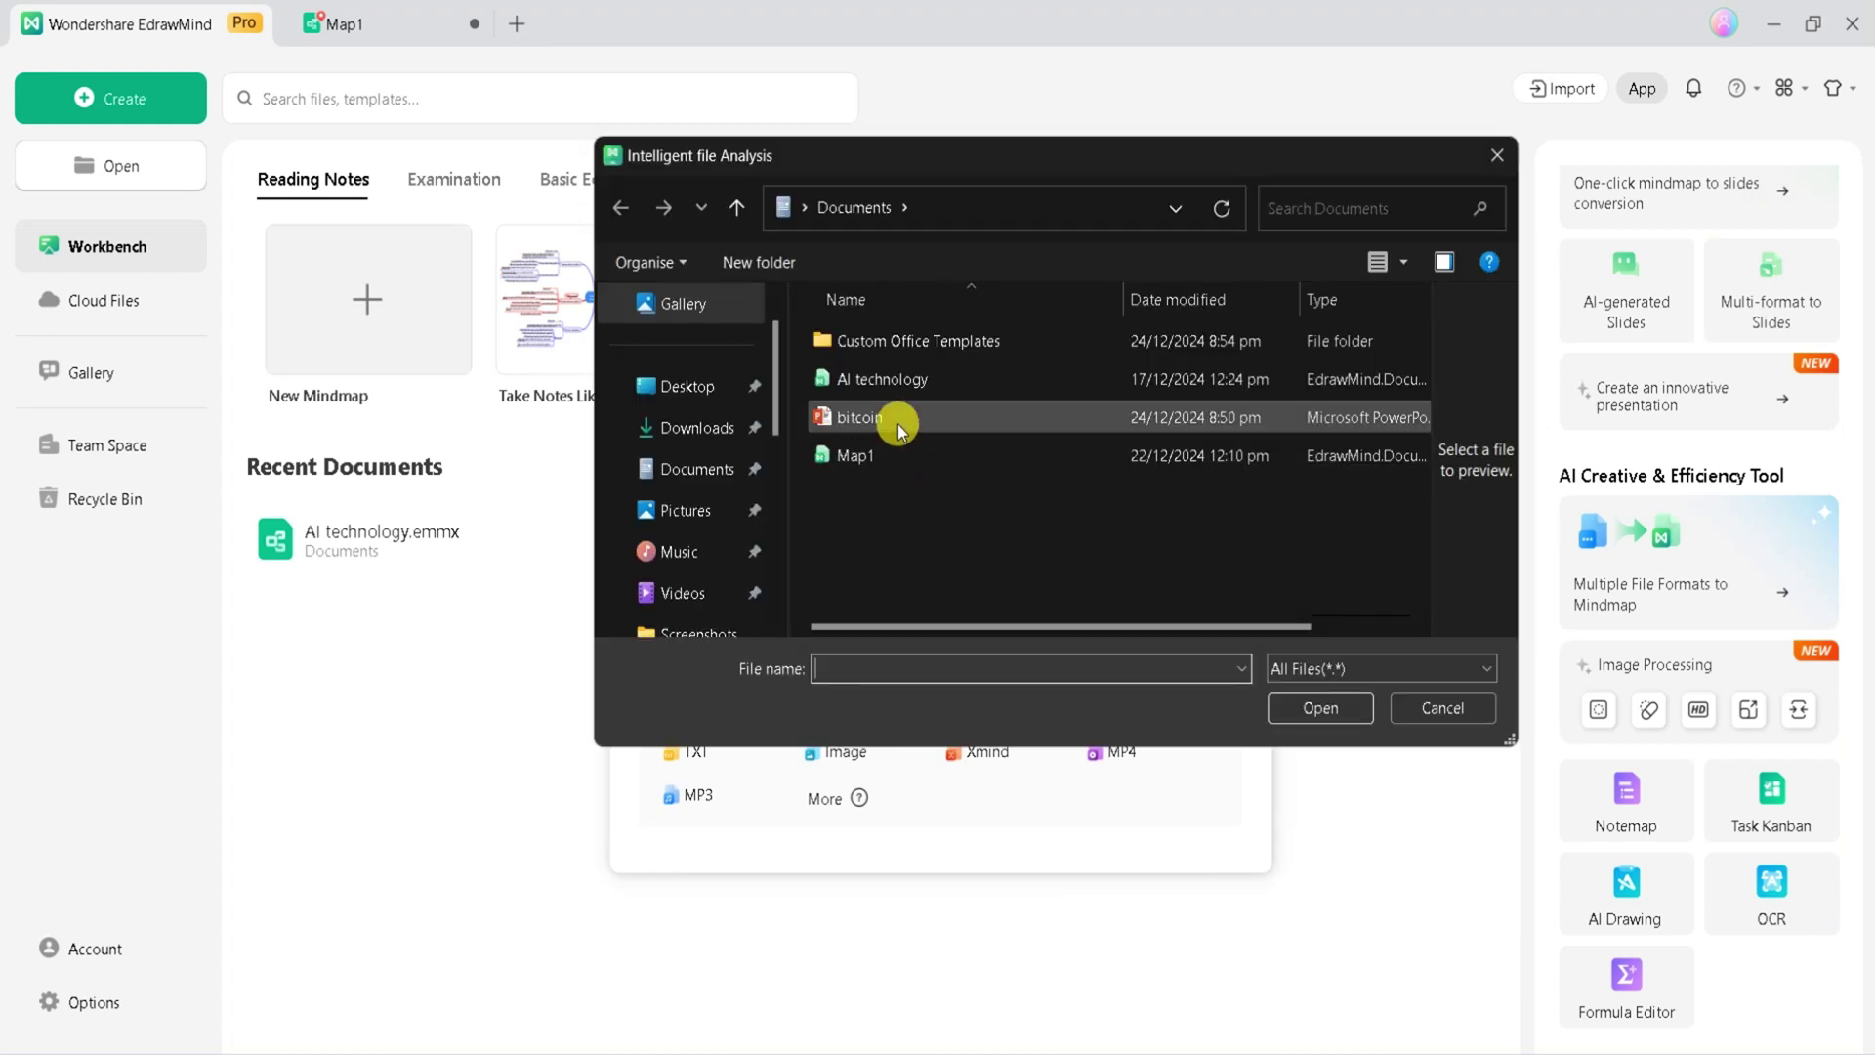
{"action": "left_click", "coordinate": [891, 422]}
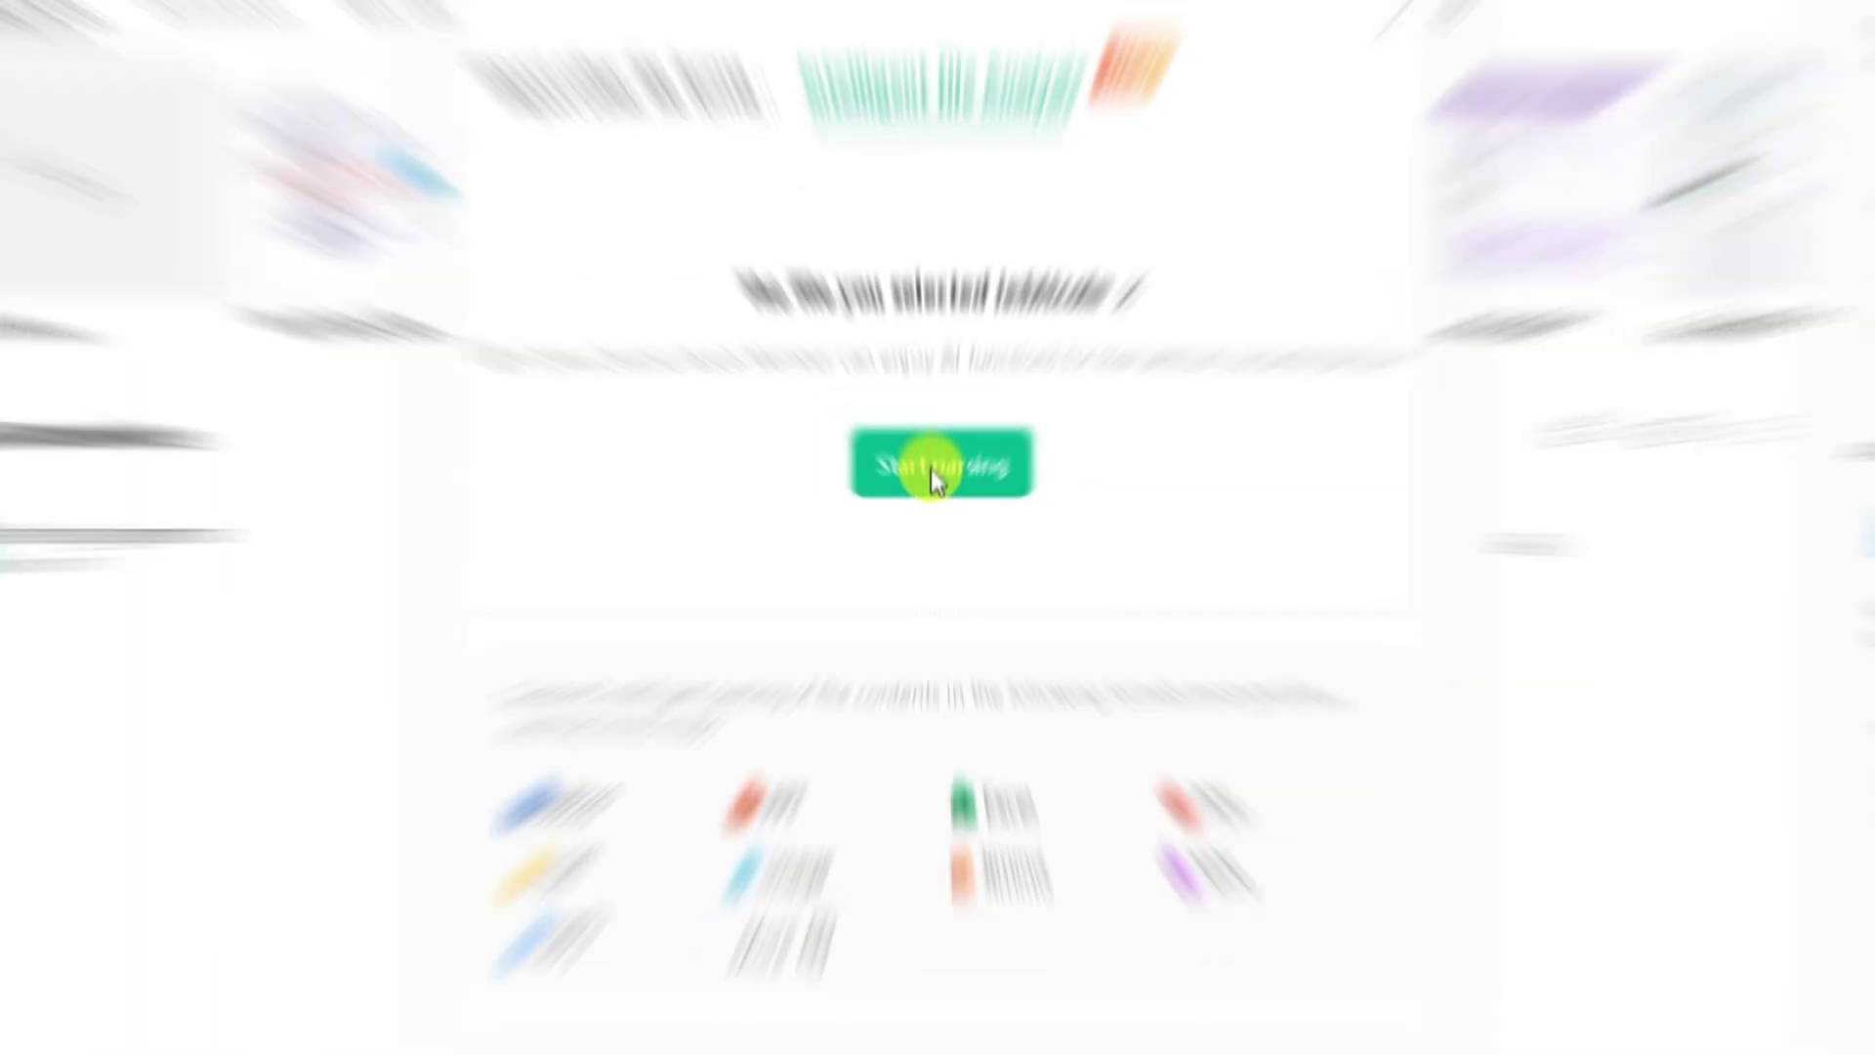
{"action": "left_click", "coordinate": [938, 506]}
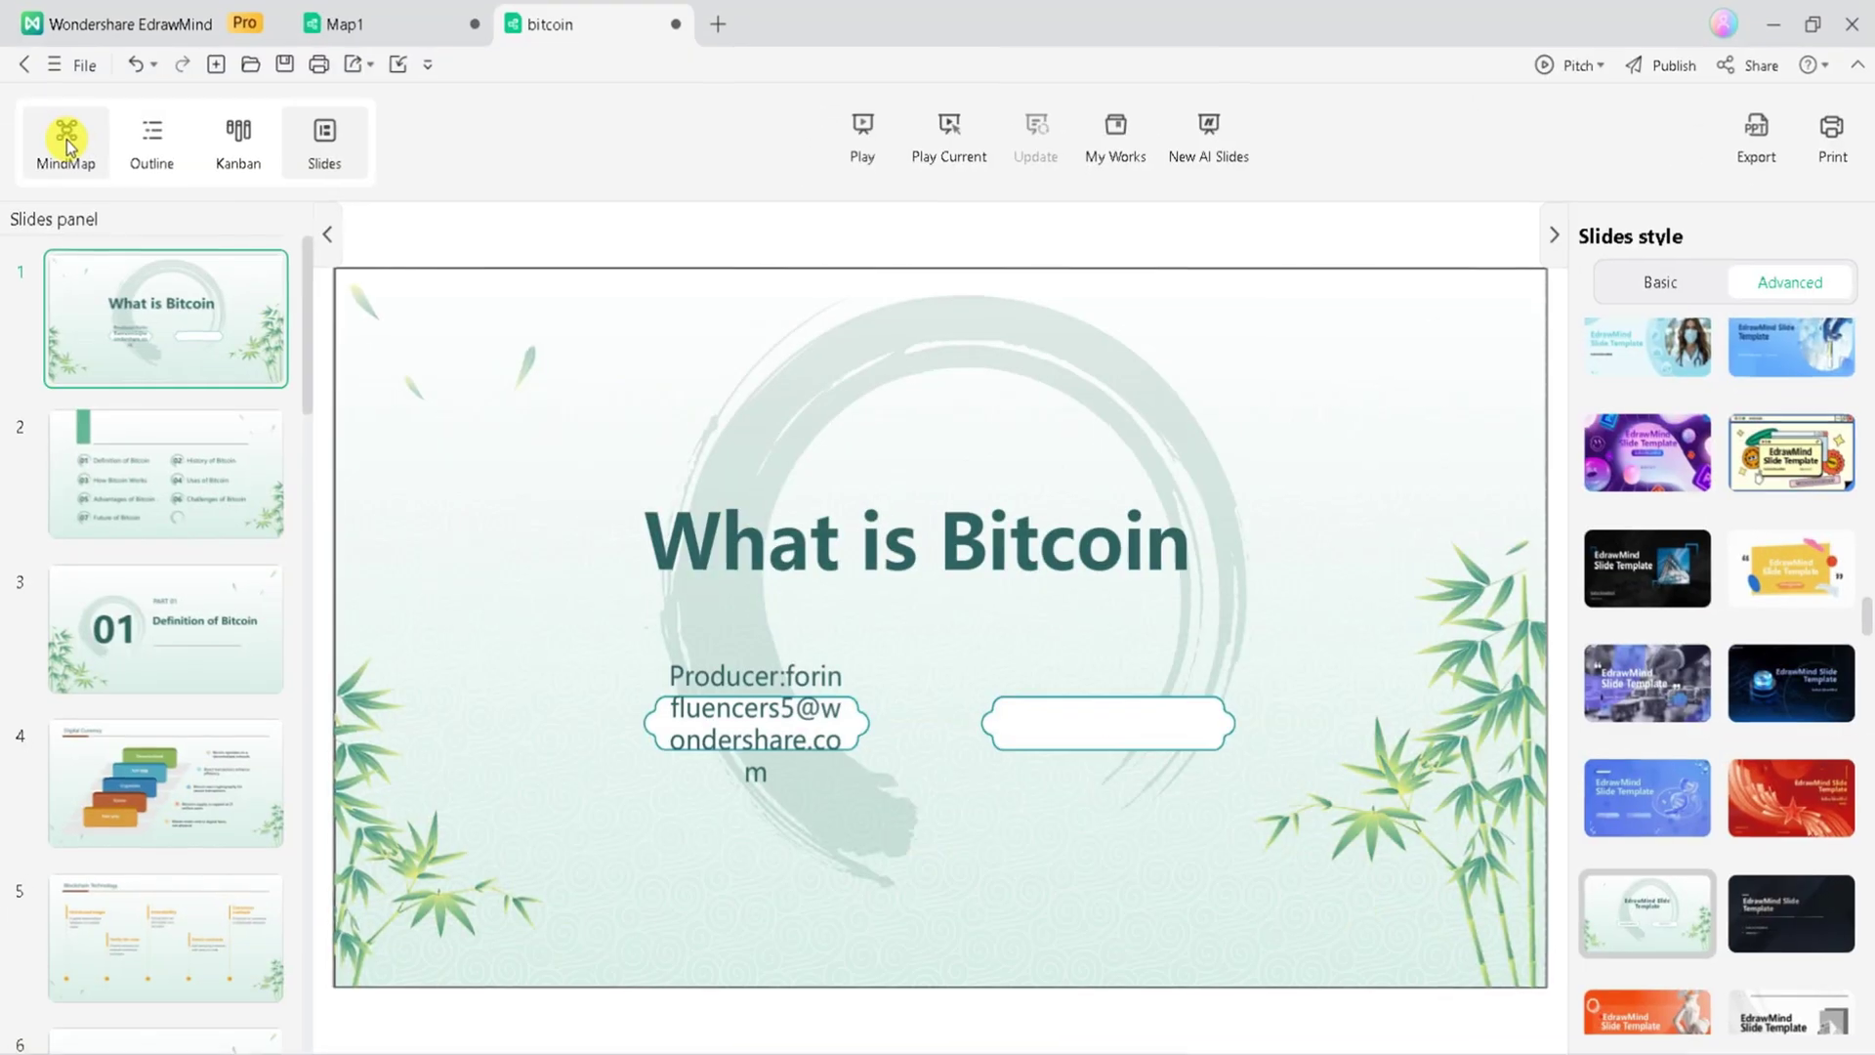
Show the bitcoin file as a mind map with the two-sided layout
{"action": "left_click", "coordinate": [65, 136]}
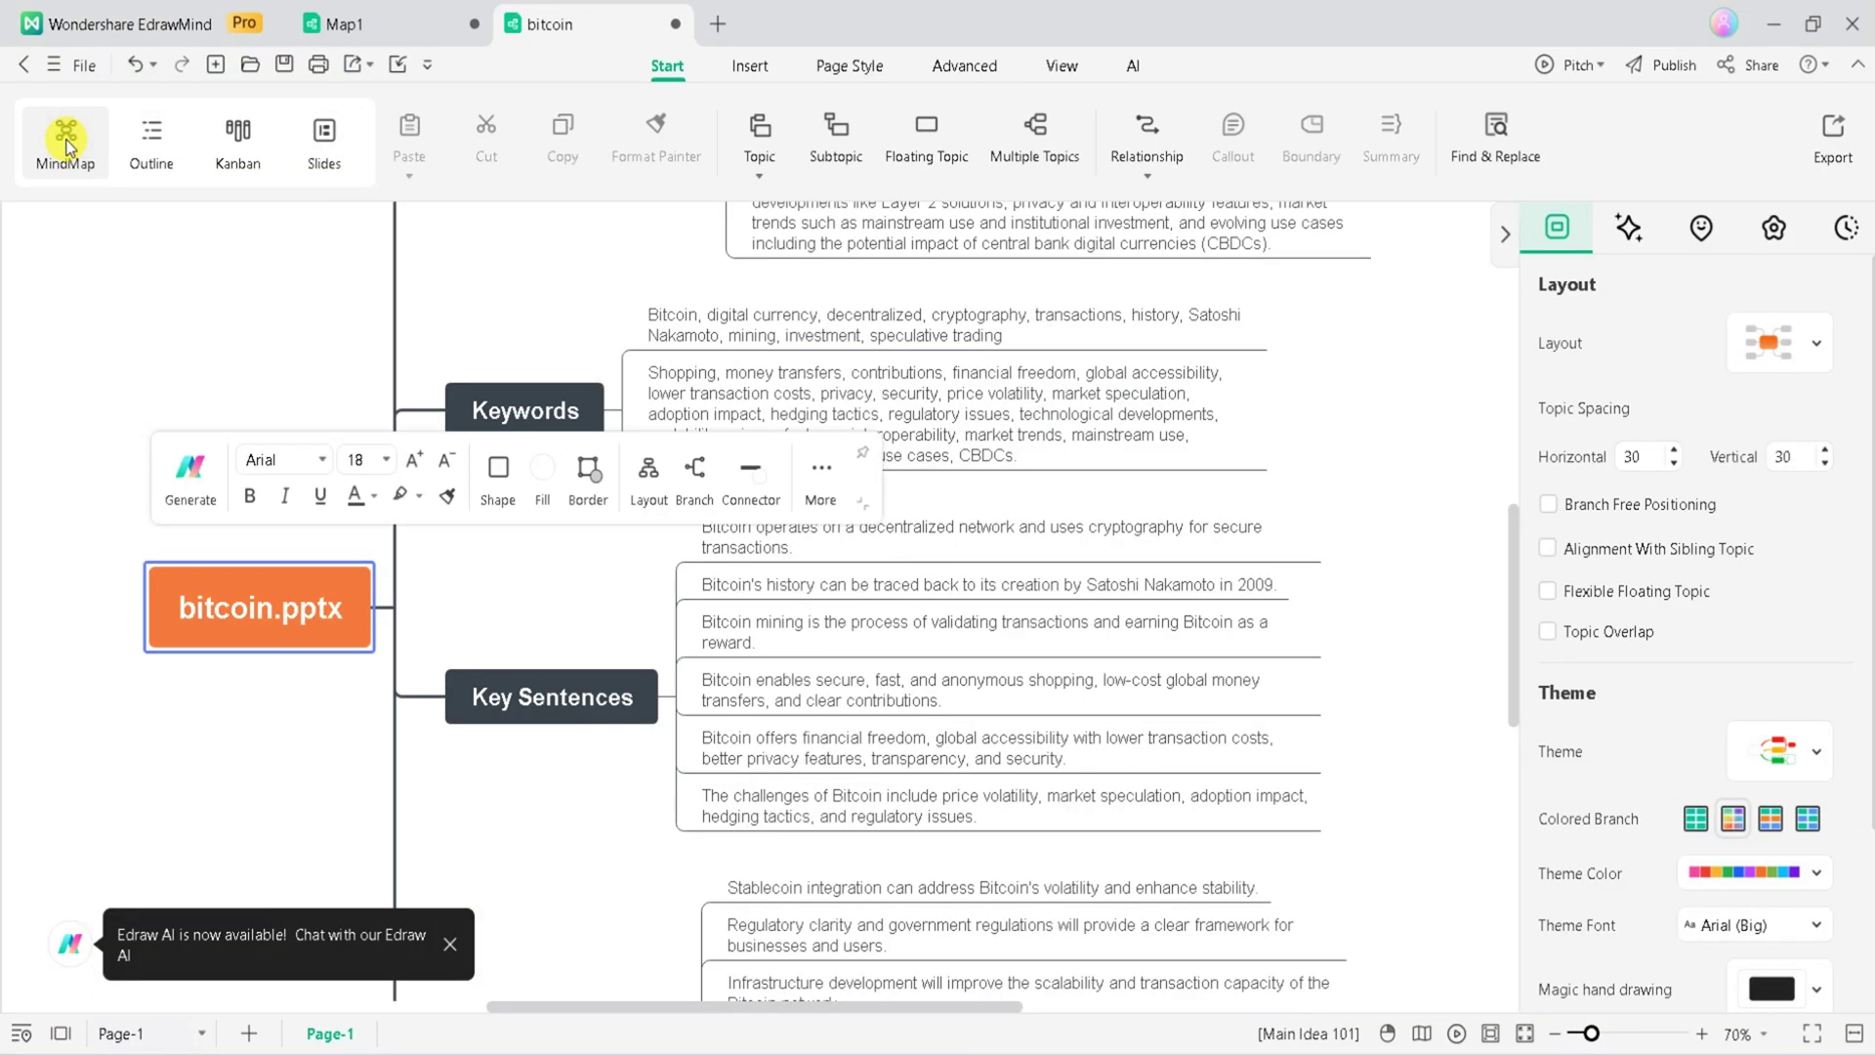
{"action": "scroll", "coordinate": [449, 376], "scroll_direction": "down", "scroll_amount": 3}
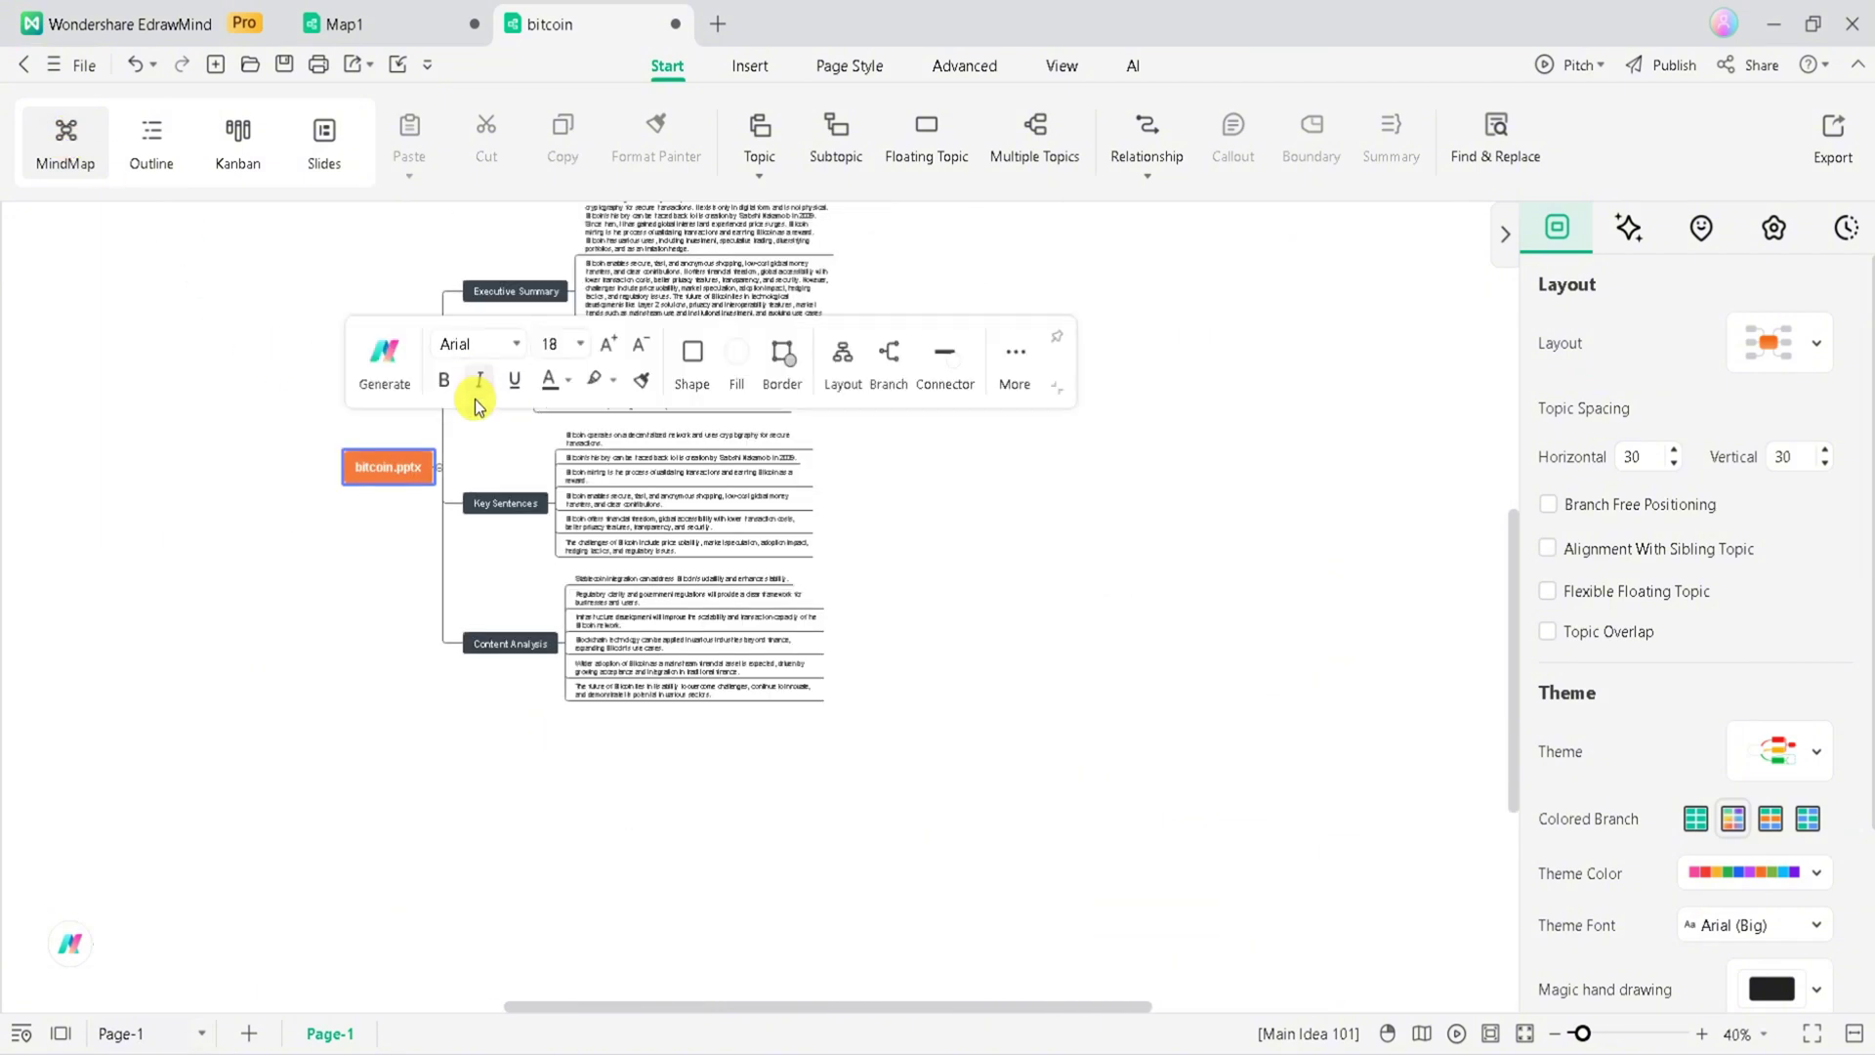
{"action": "left_click", "coordinate": [326, 441]}
{"action": "scroll", "coordinate": [326, 441], "scroll_direction": "up", "scroll_amount": 3}
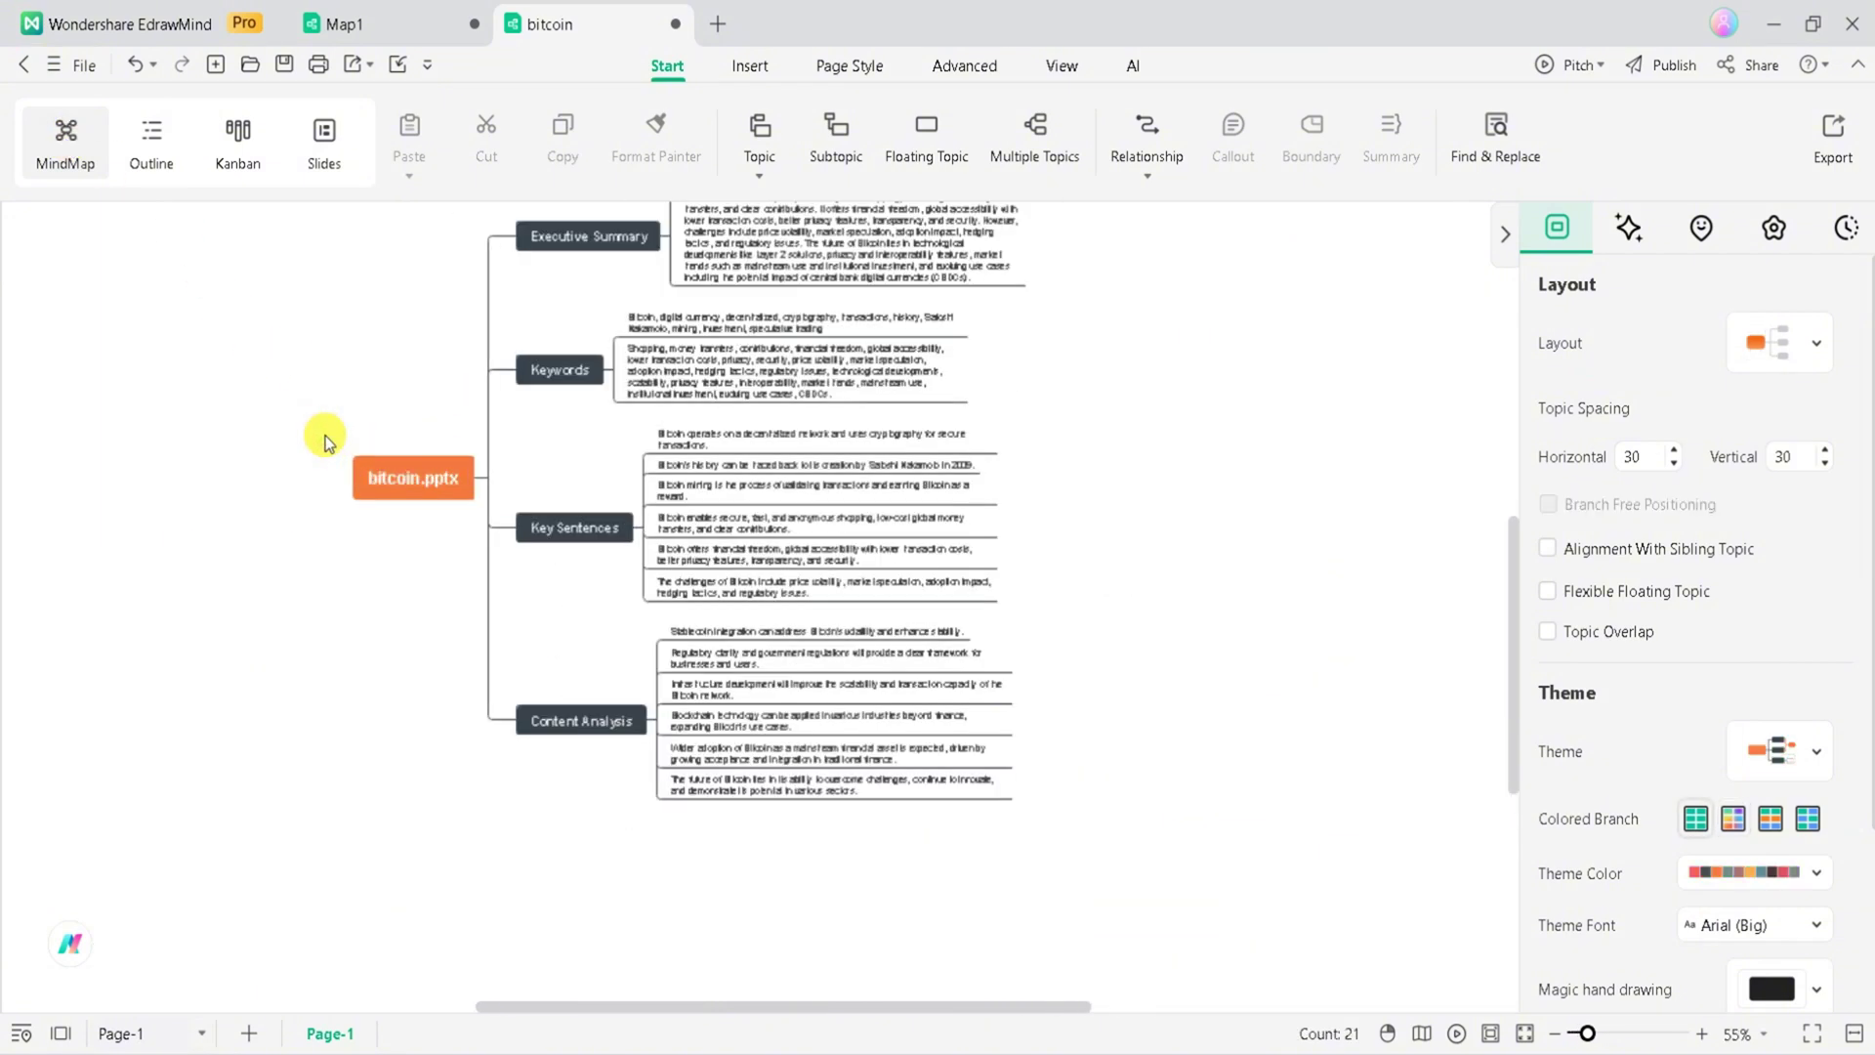
{"action": "scroll", "coordinate": [325, 441], "scroll_direction": "up", "scroll_amount": 2}
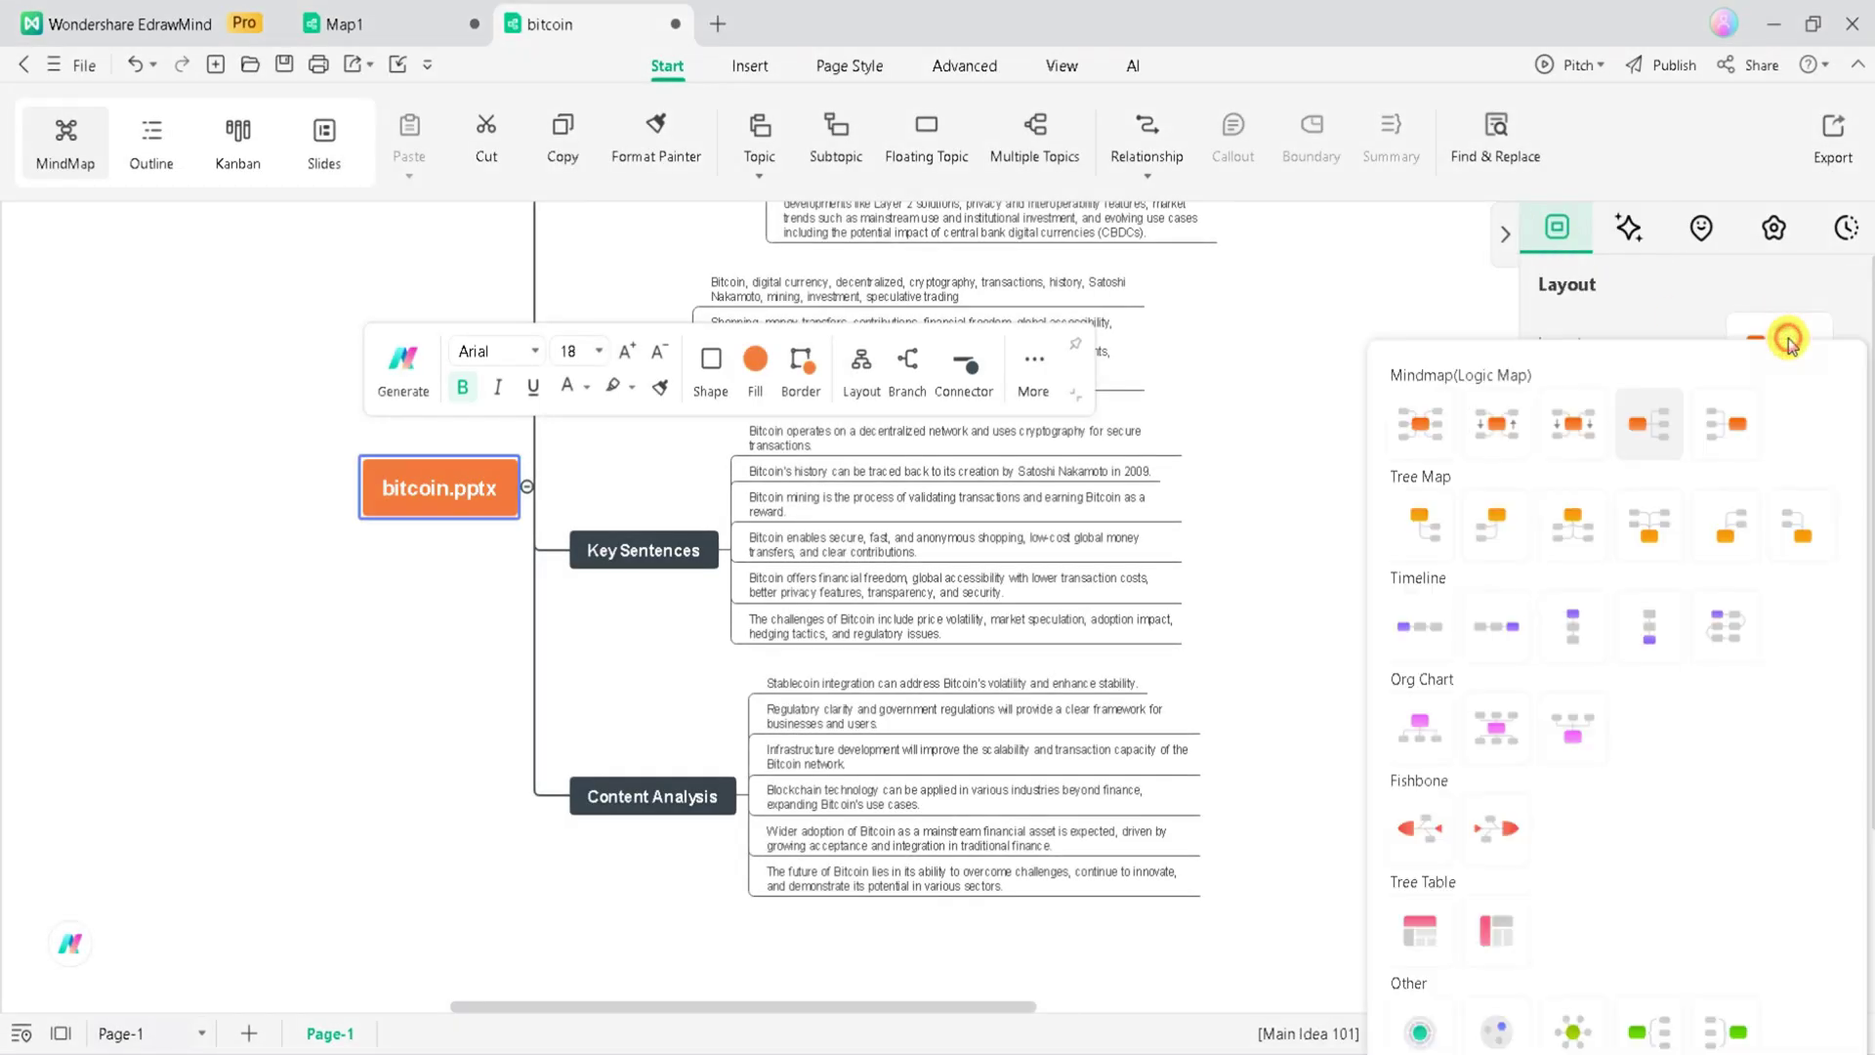
{"action": "left_click", "coordinate": [1426, 425]}
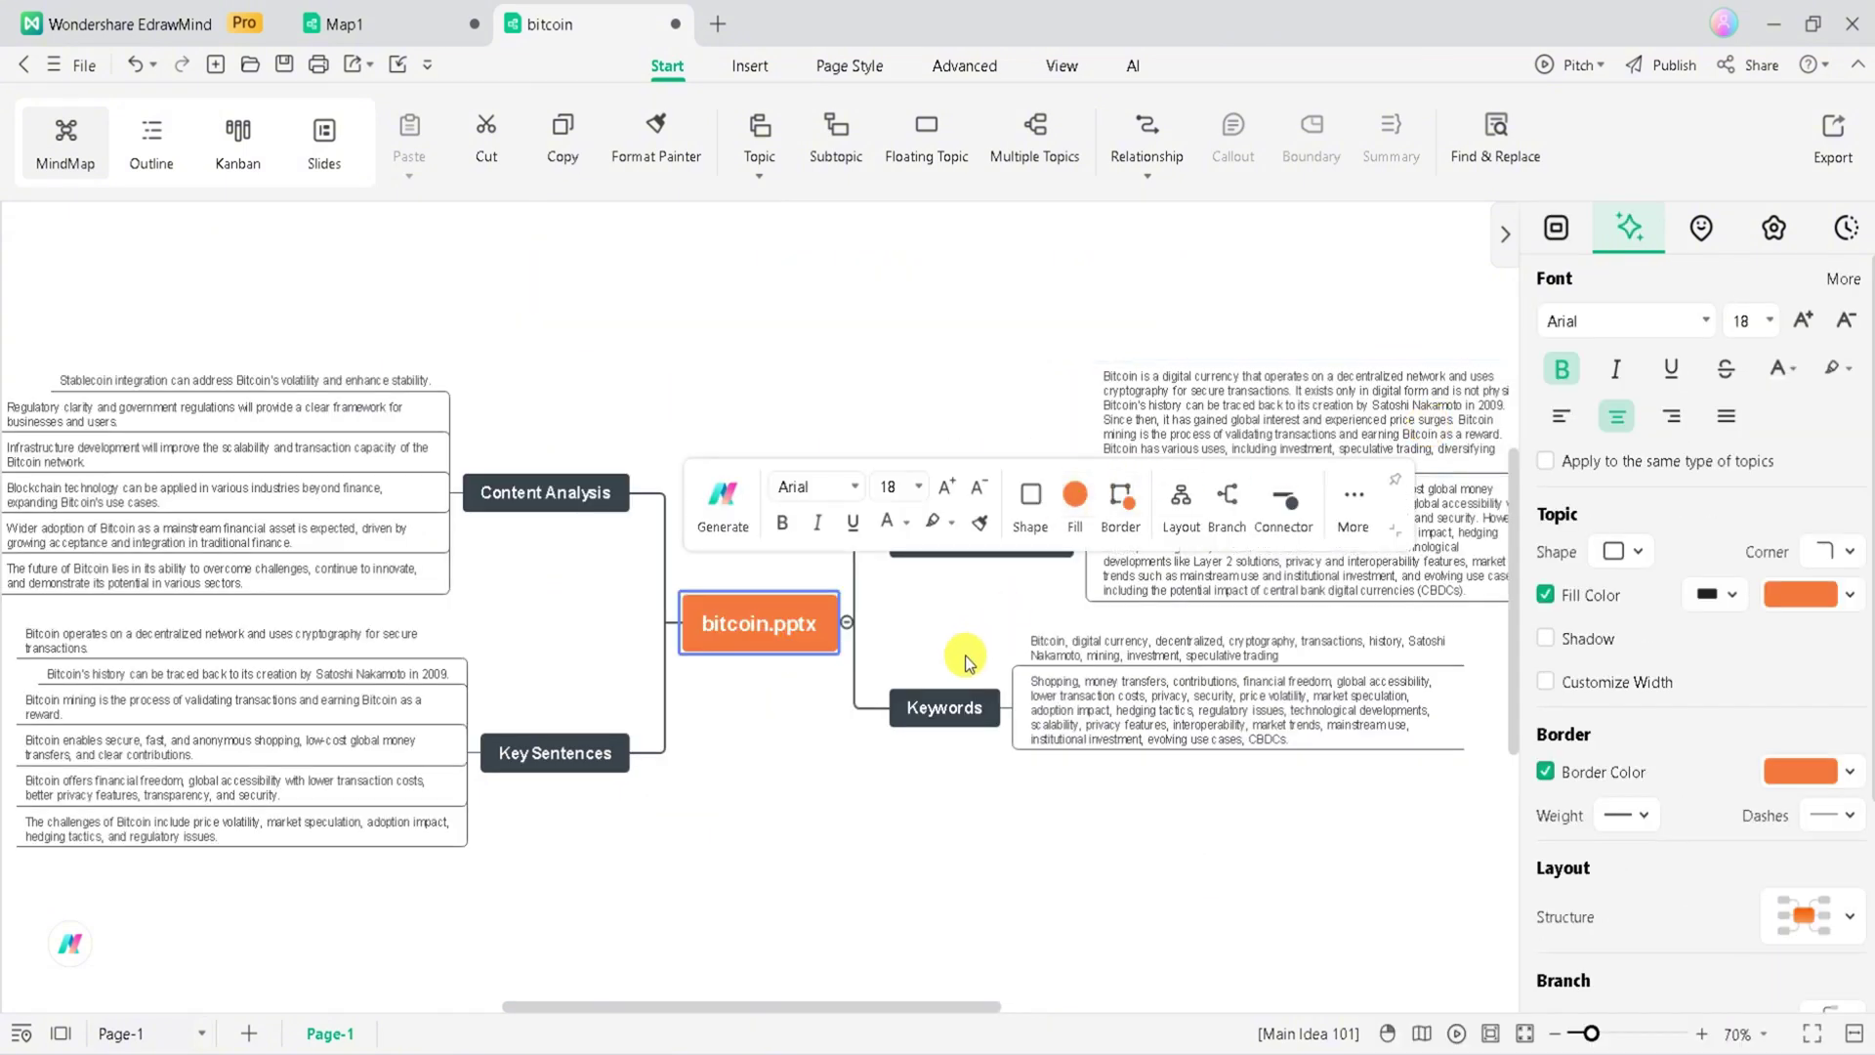
Apply the Magic hand-drawn style to the map
{"action": "left_click", "coordinate": [935, 633]}
{"action": "scroll", "coordinate": [935, 633], "scroll_direction": "down", "scroll_amount": 3}
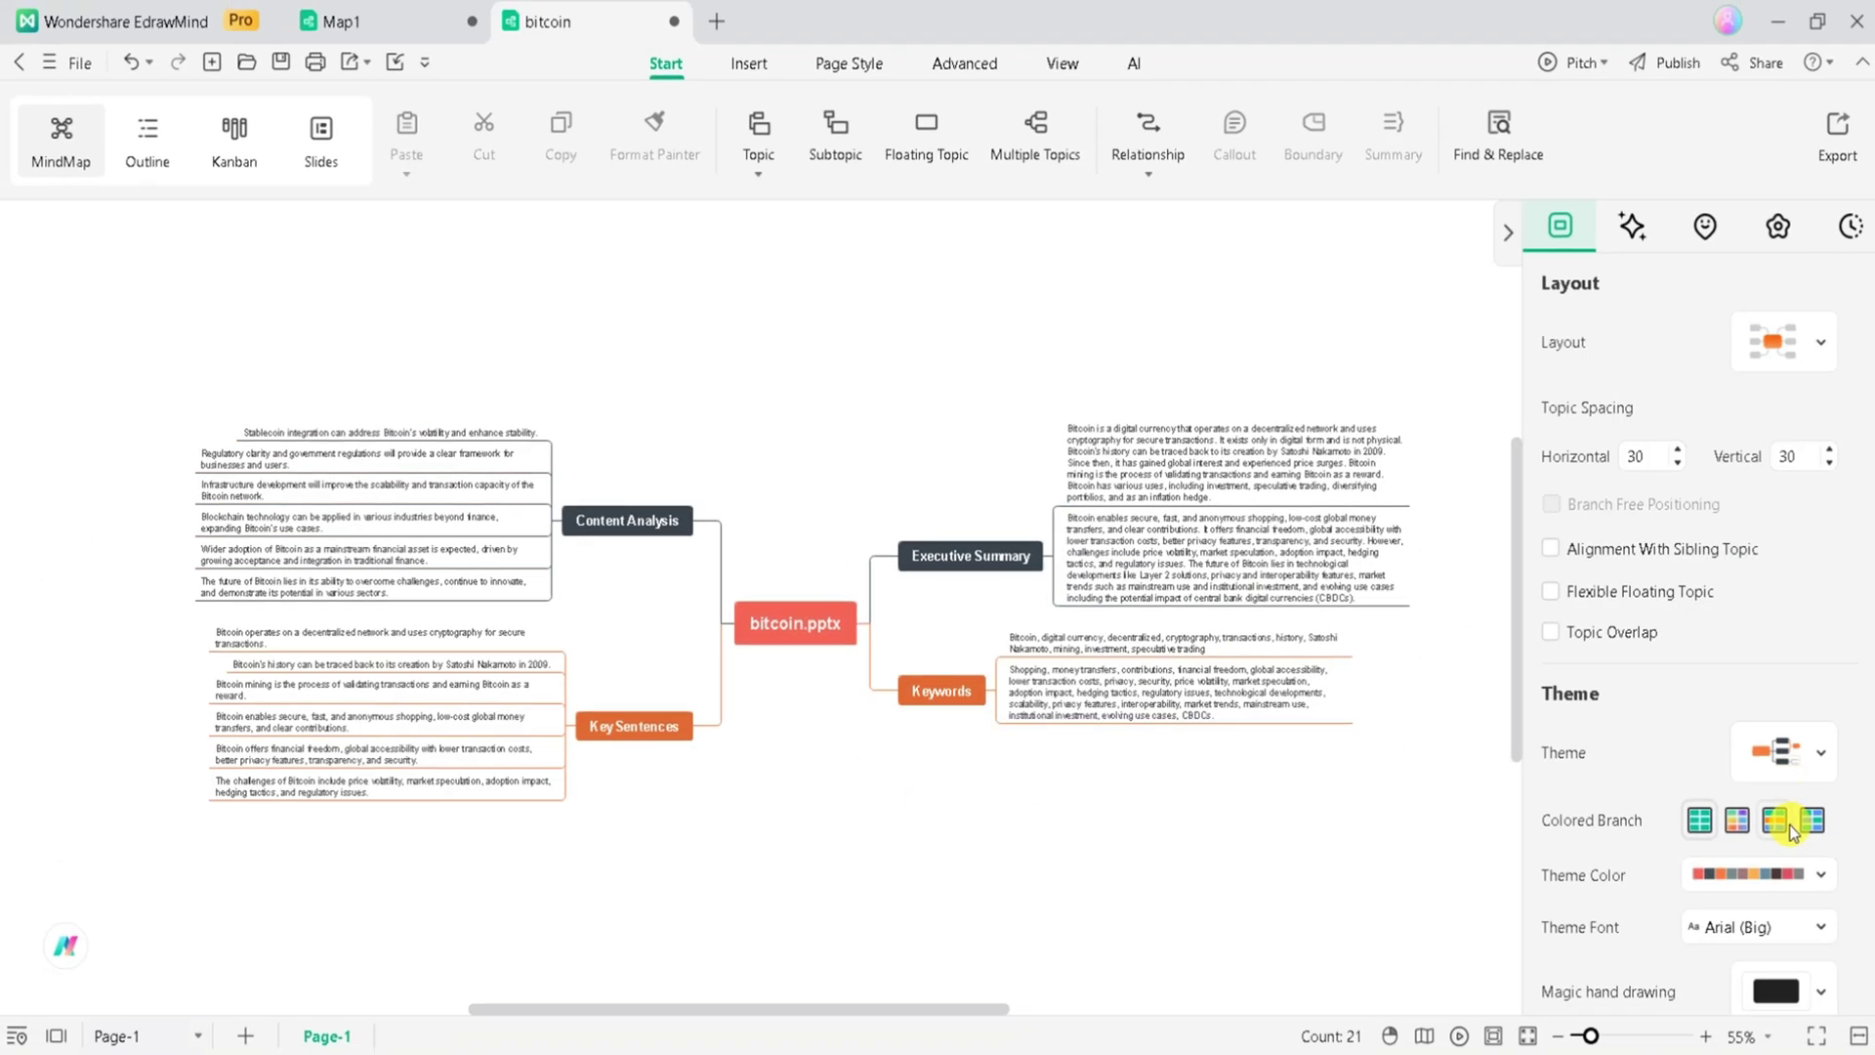
{"action": "scroll", "coordinate": [1686, 887], "scroll_direction": "down", "scroll_amount": 1}
{"action": "left_click", "coordinate": [1802, 733]}
{"action": "scroll", "coordinate": [1687, 899], "scroll_direction": "down", "scroll_amount": 1}
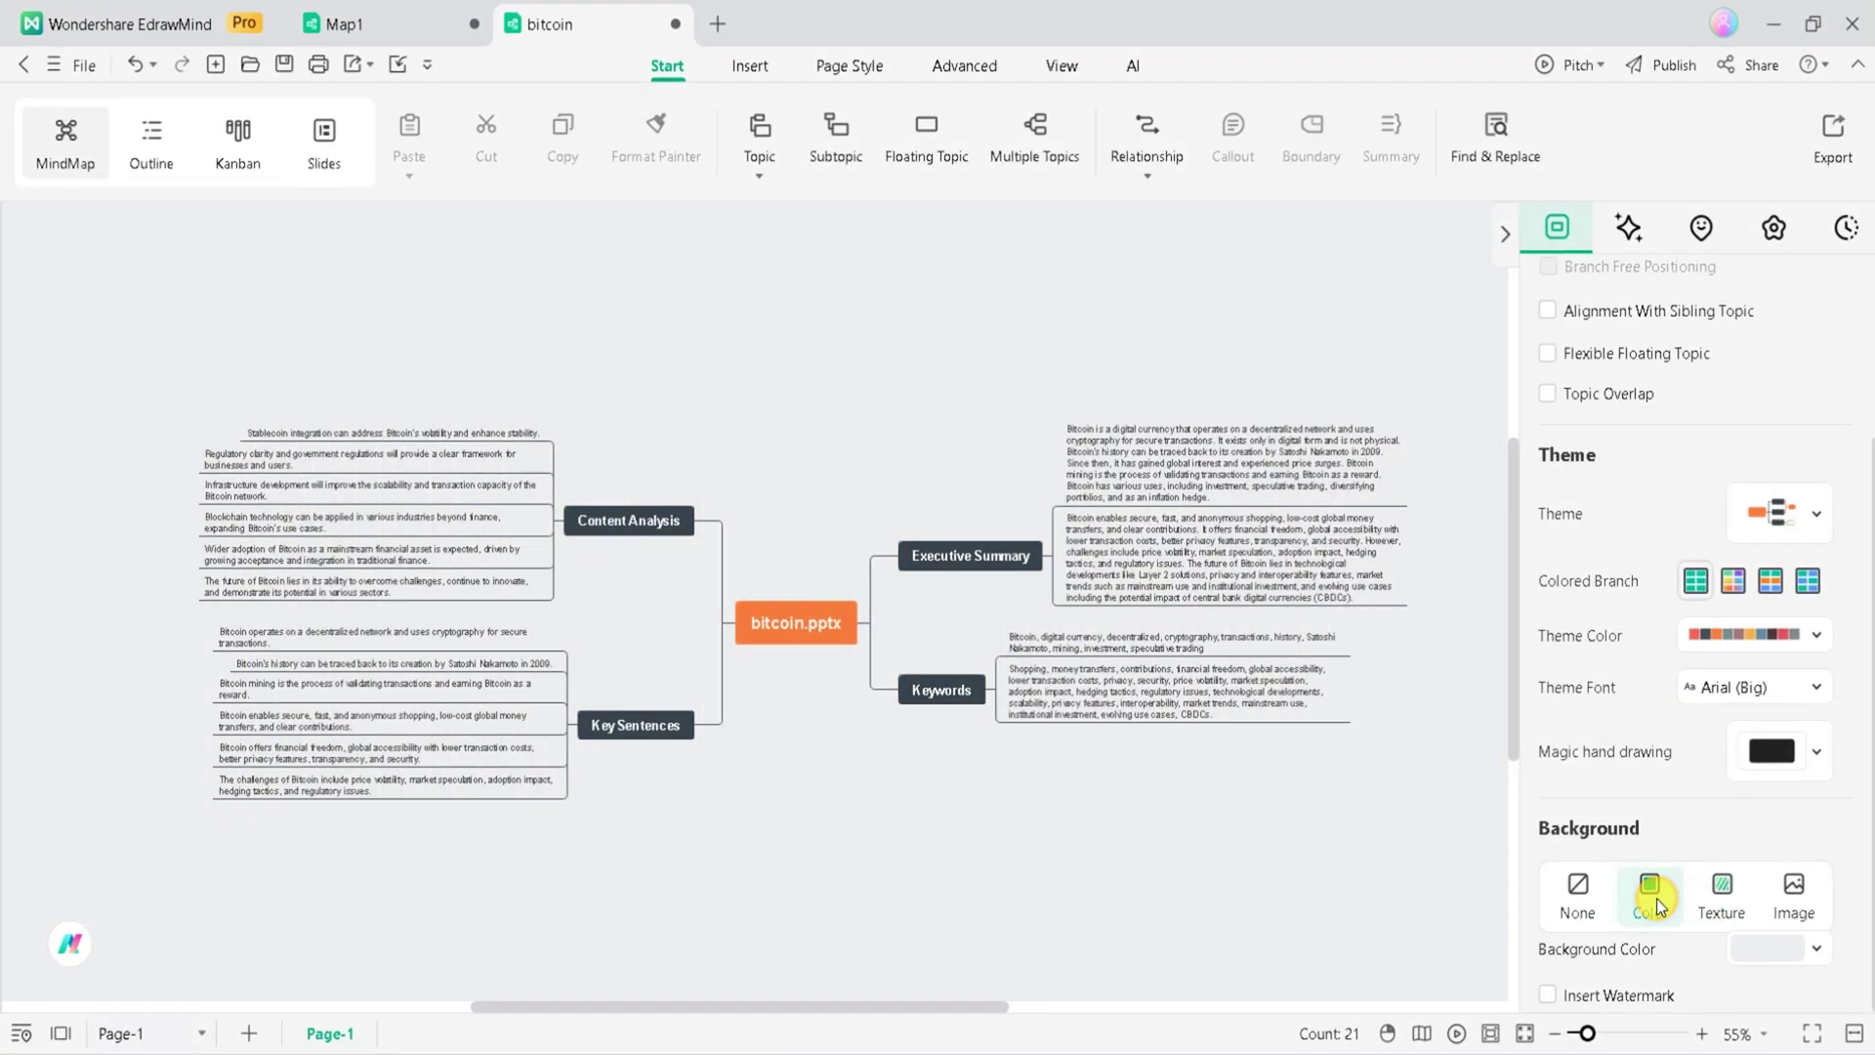
{"action": "left_click", "coordinate": [1777, 748]}
{"action": "left_click", "coordinate": [1764, 779]}
Give Executive Summary and Keywords priority markers, then switch to Outline view
{"action": "left_click", "coordinate": [971, 613]}
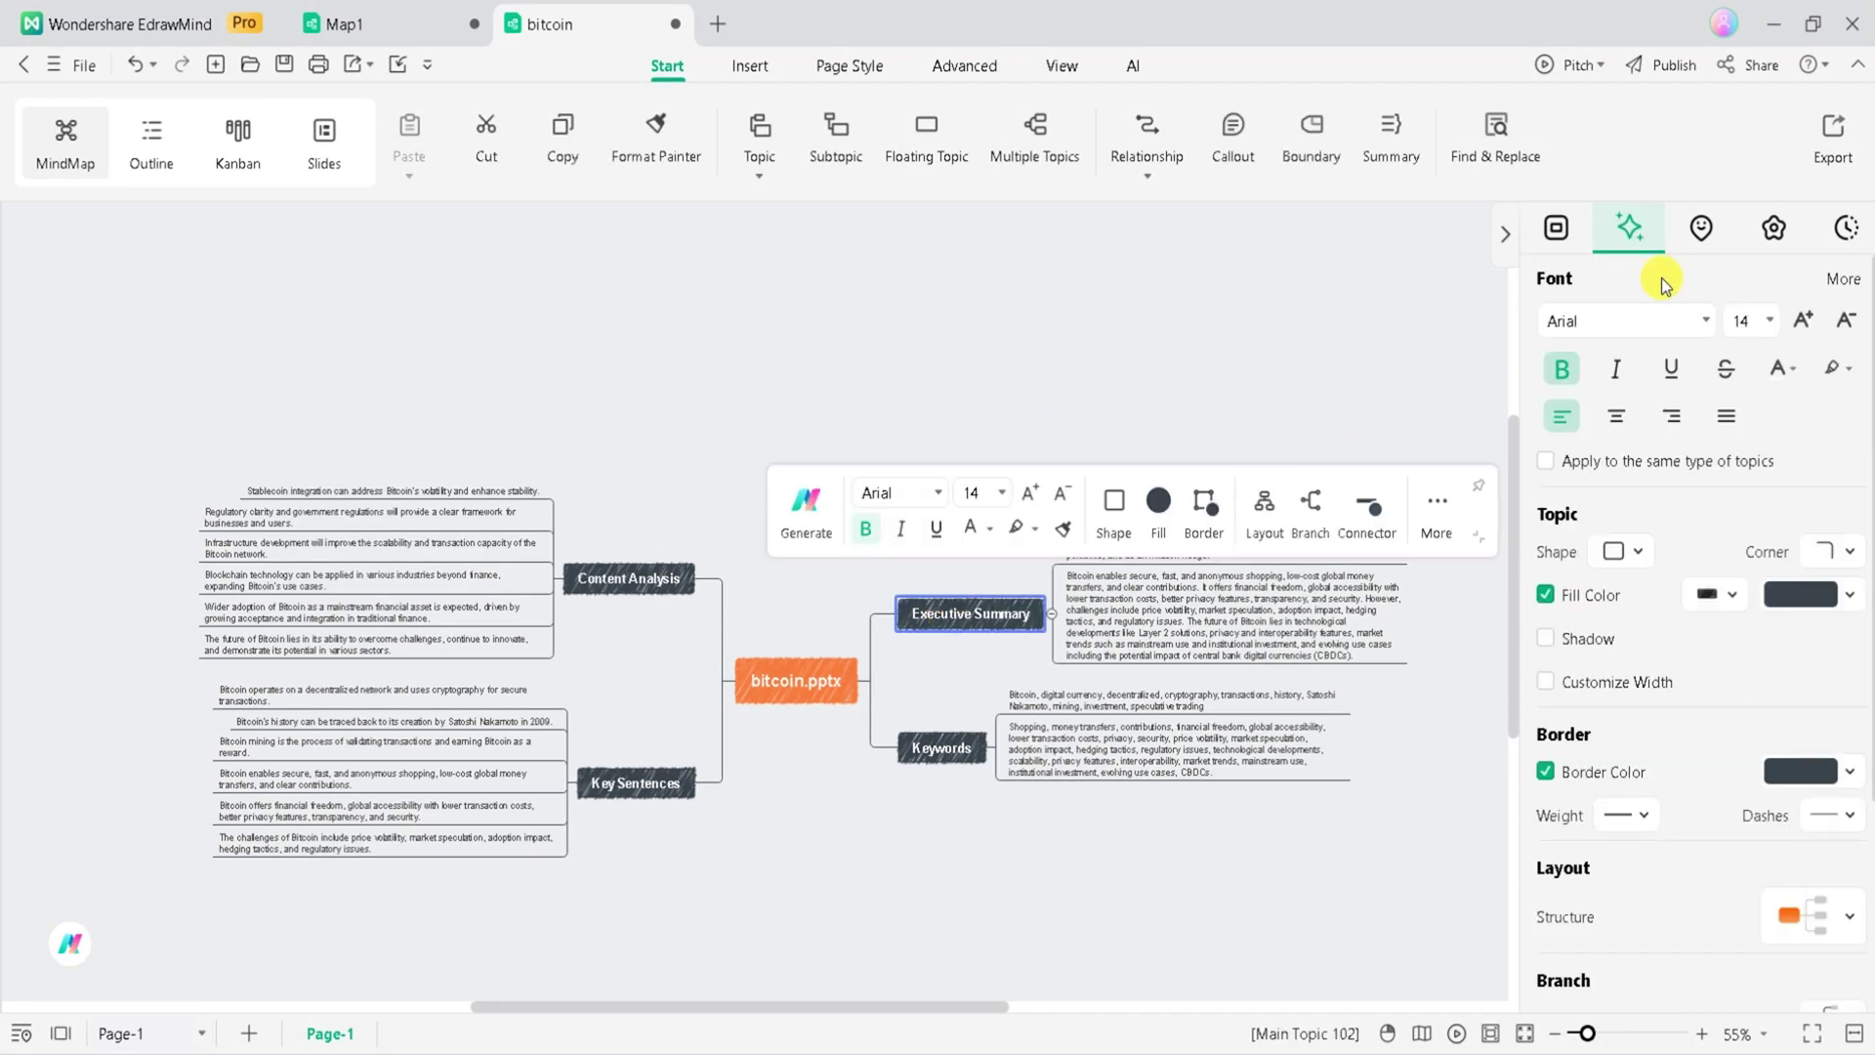
{"action": "left_click", "coordinate": [1702, 228]}
{"action": "left_click", "coordinate": [1553, 333]}
{"action": "key", "text": "Down"}
{"action": "left_click", "coordinate": [1612, 333]}
{"action": "left_click", "coordinate": [681, 584]}
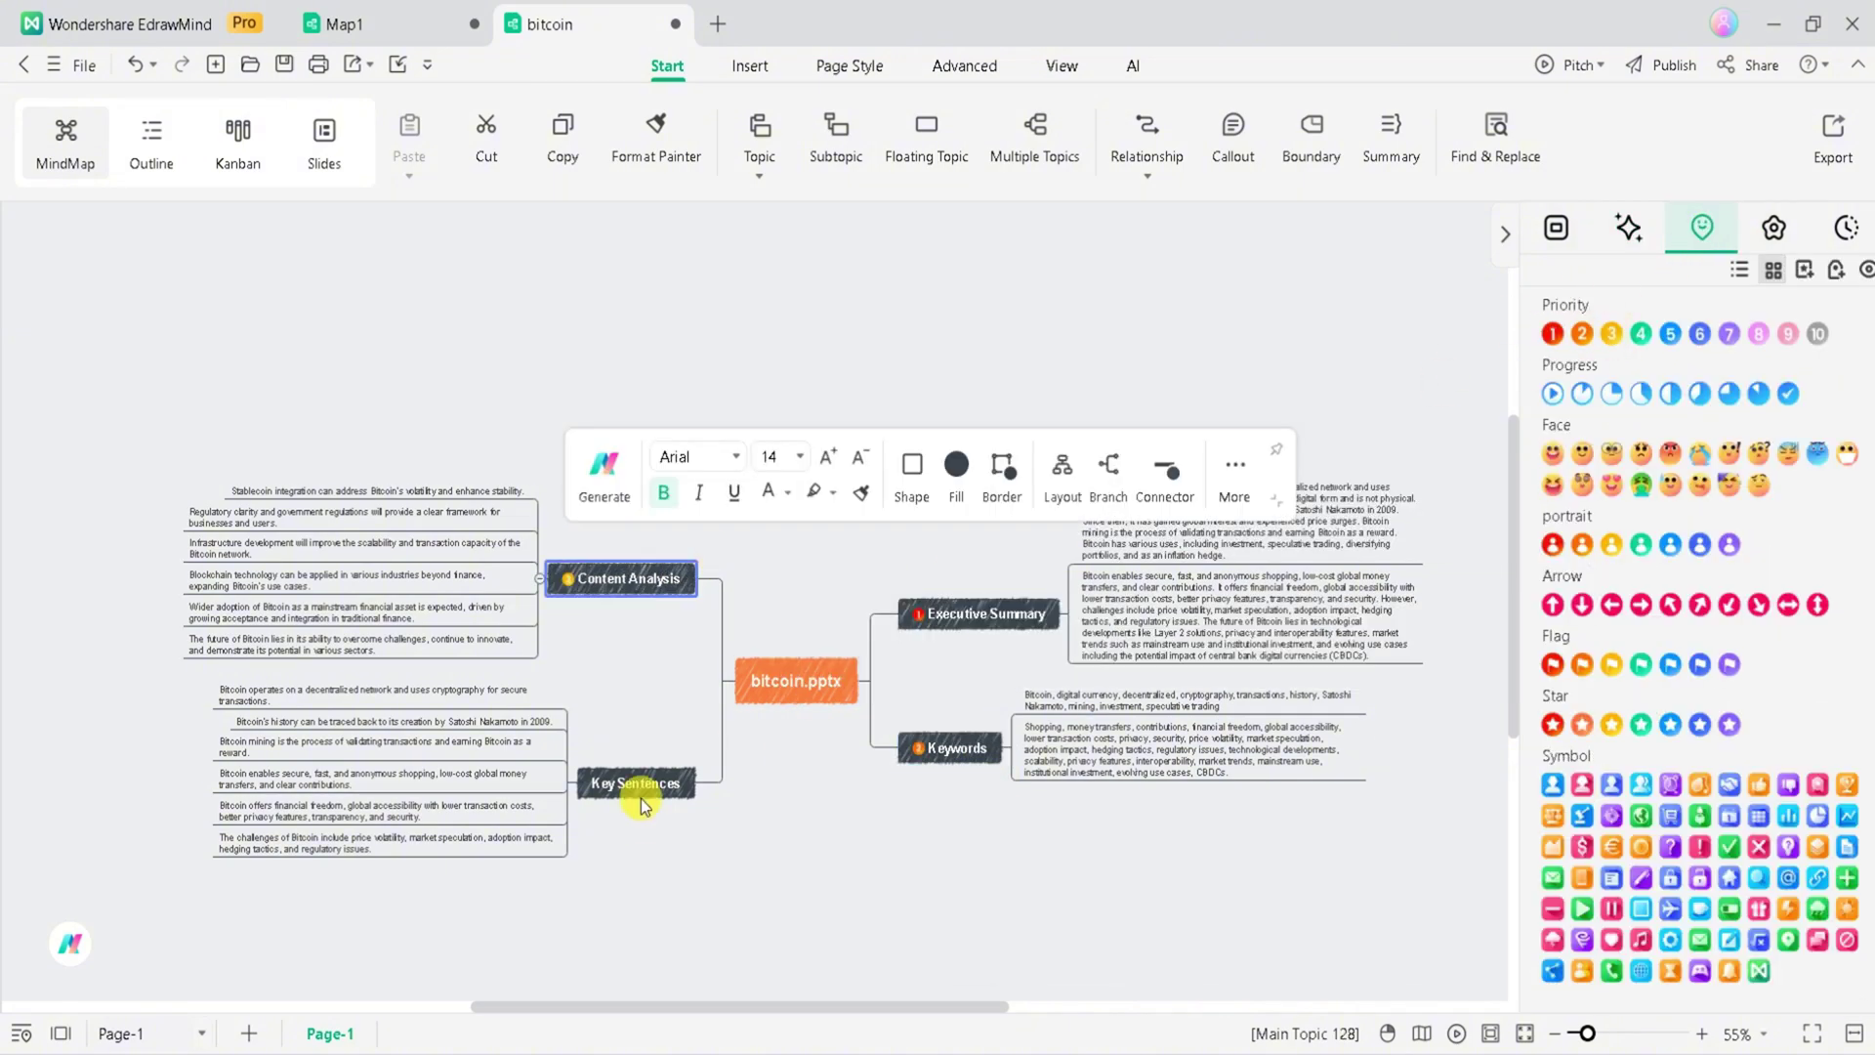
{"action": "left_click", "coordinate": [151, 146]}
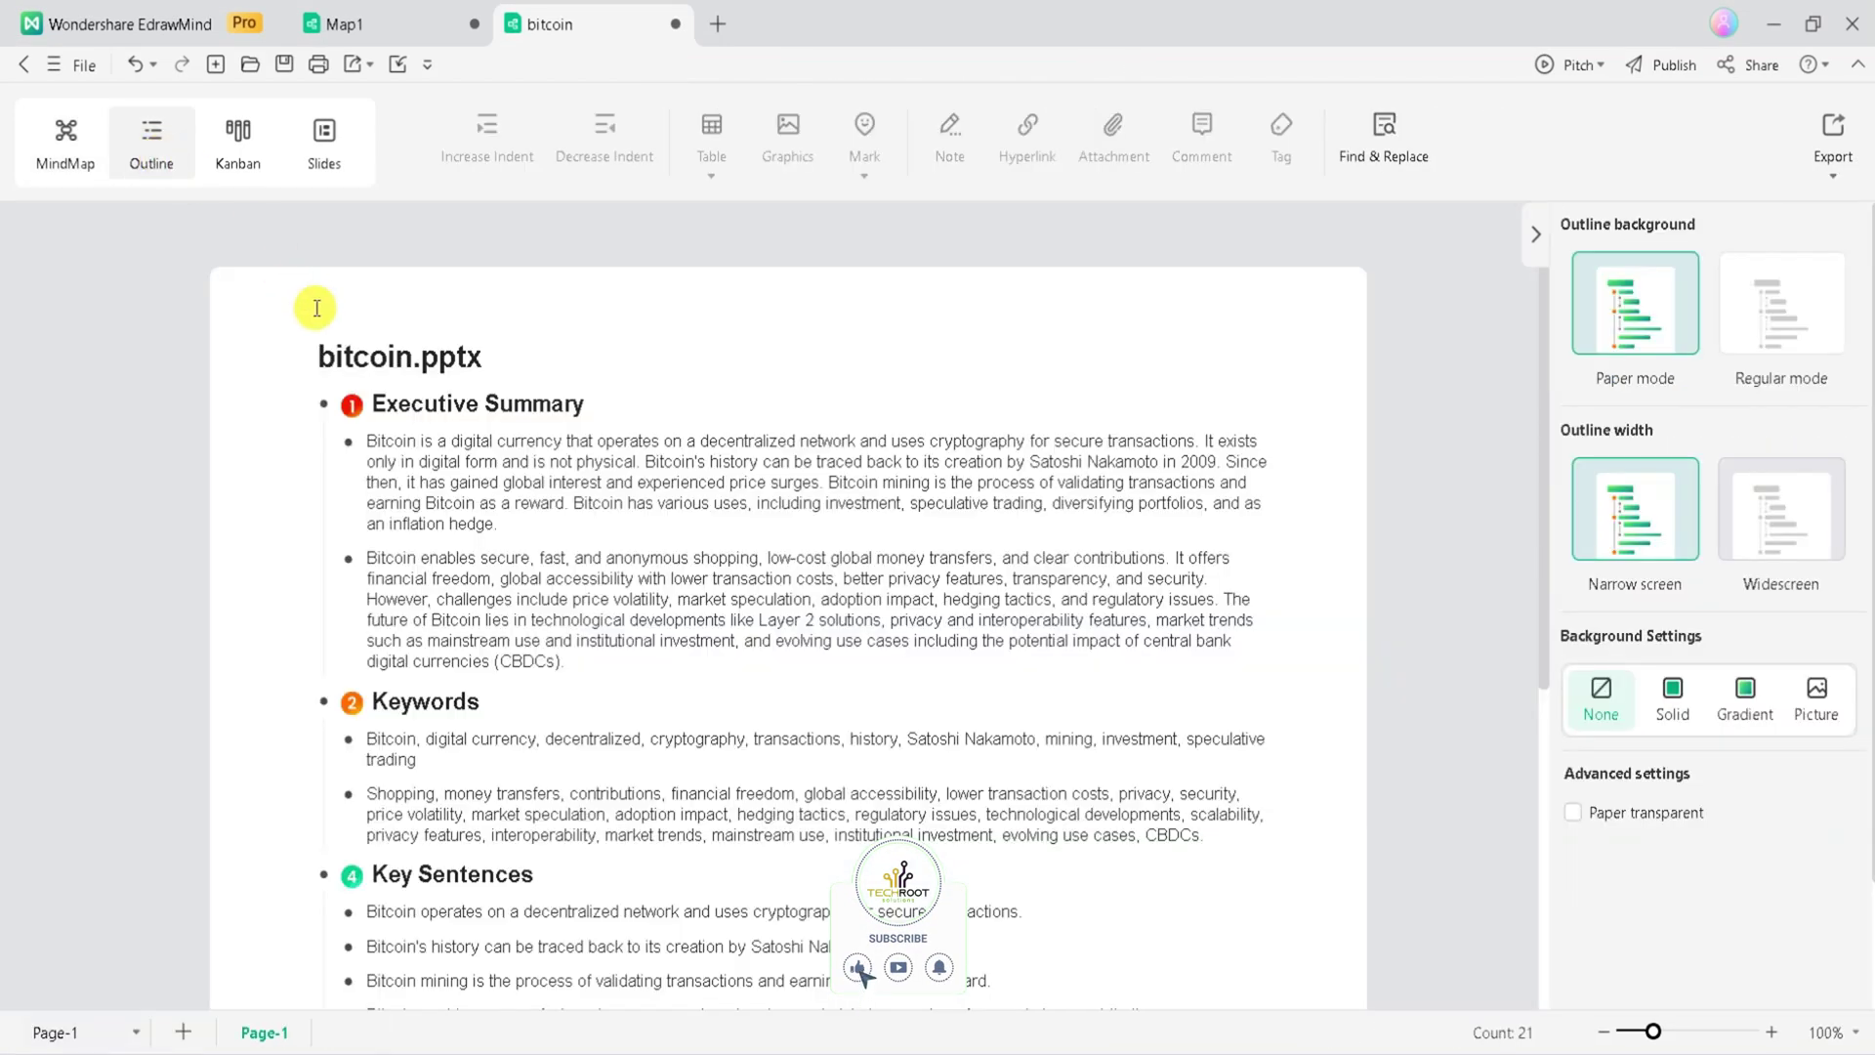
Switch the outline to Regular mode with Widescreen width
{"action": "scroll", "coordinate": [544, 431], "scroll_direction": "down", "scroll_amount": 5}
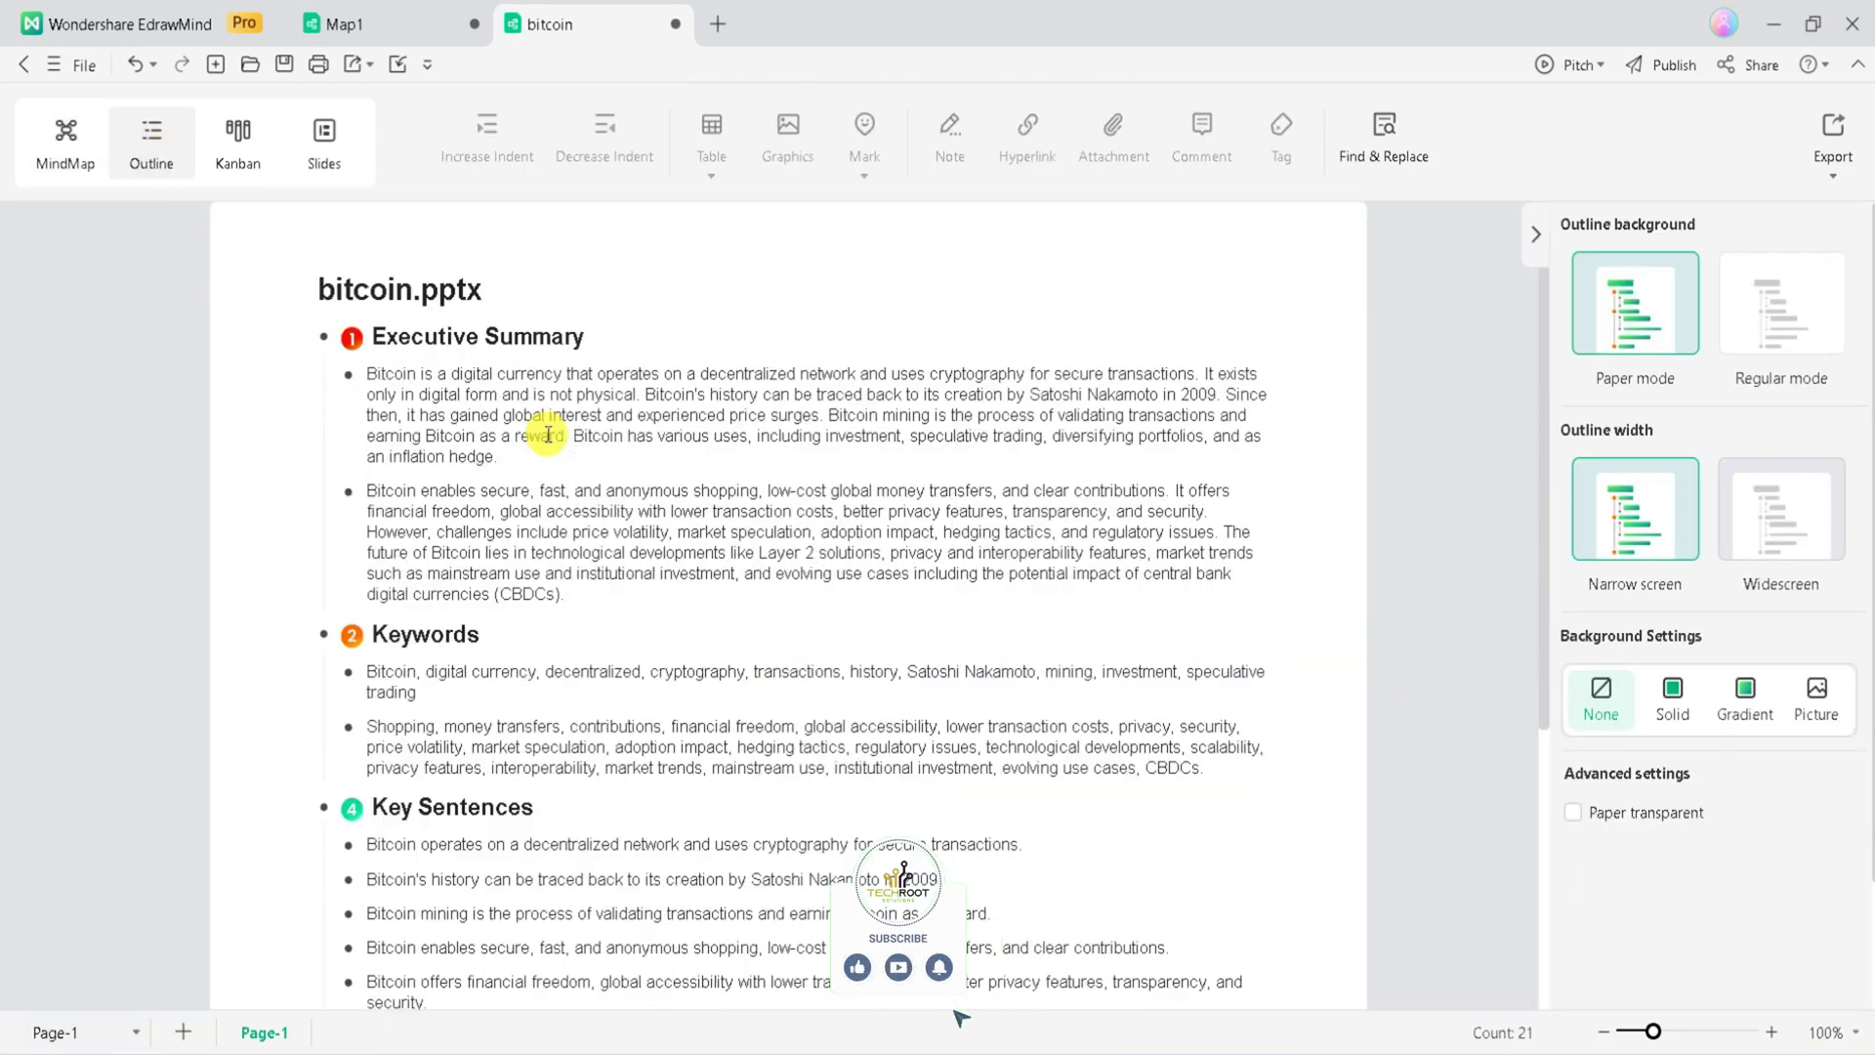
{"action": "scroll", "coordinate": [547, 435], "scroll_direction": "up", "scroll_amount": 3}
{"action": "scroll", "coordinate": [548, 436], "scroll_direction": "up", "scroll_amount": 2}
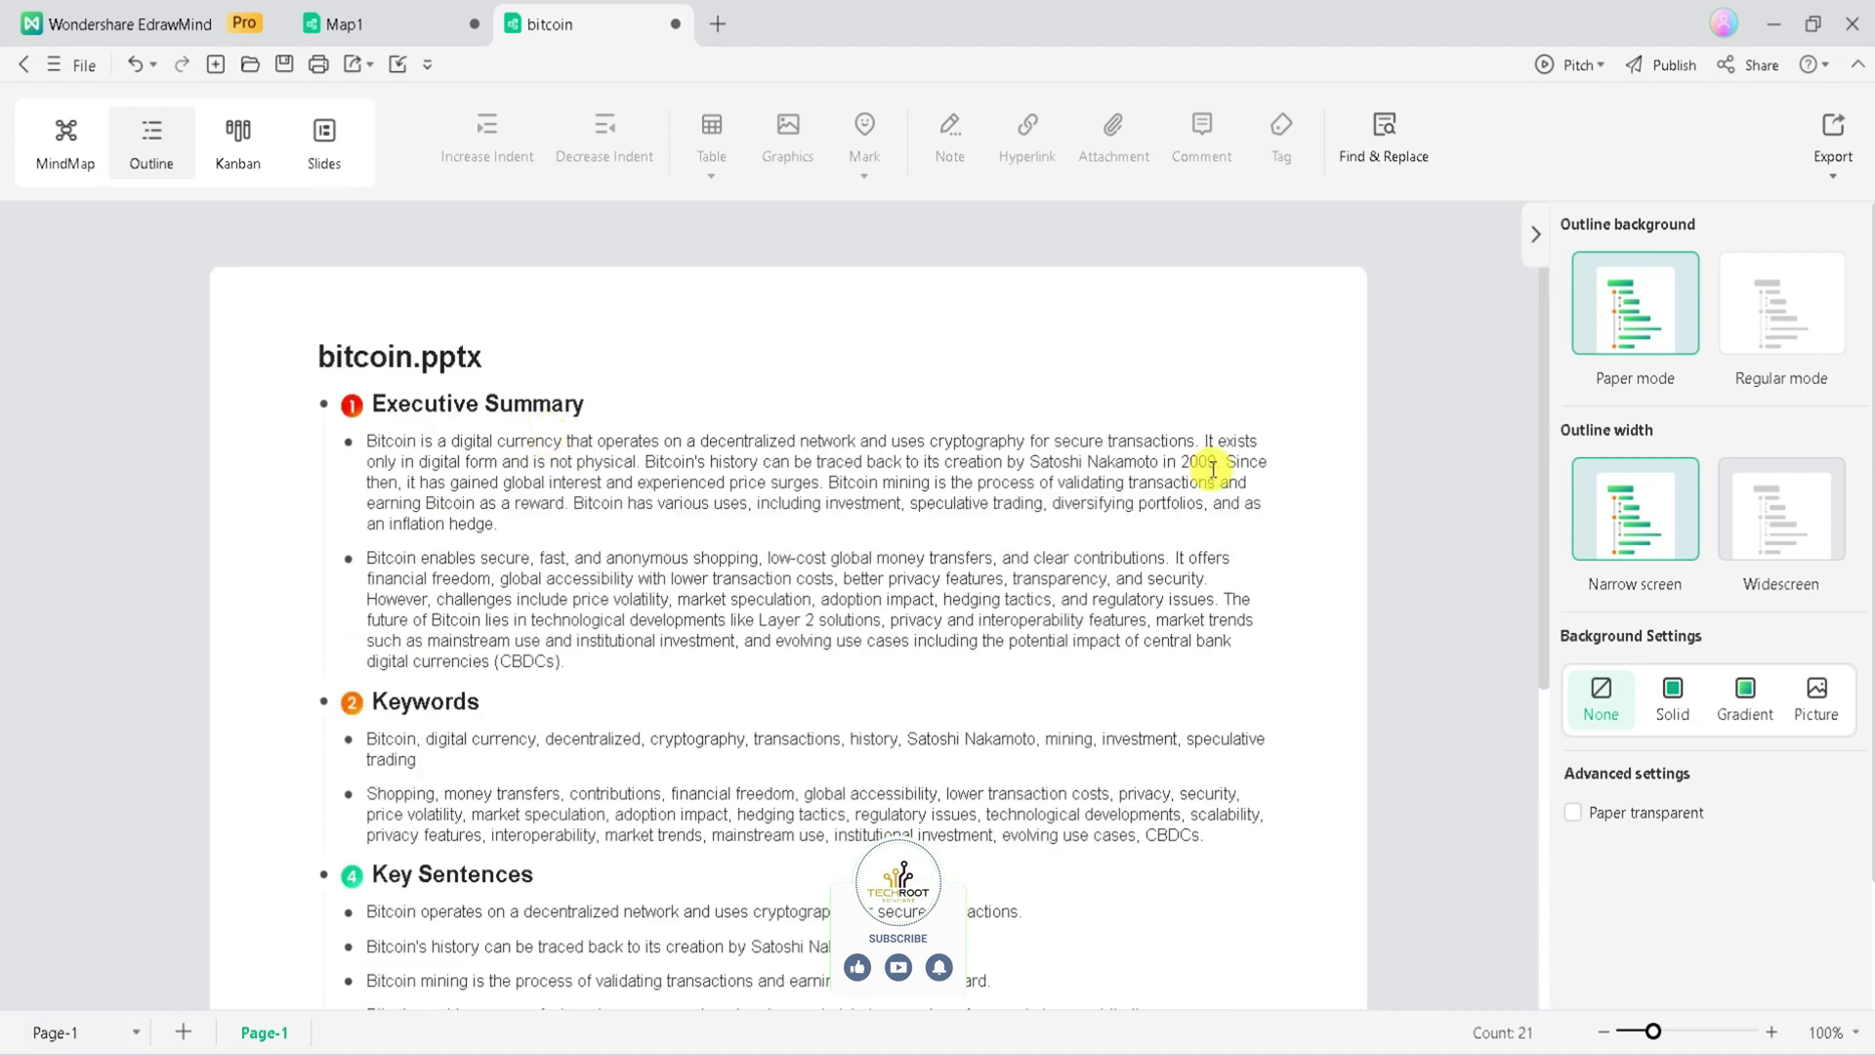
{"action": "left_click", "coordinate": [1768, 320]}
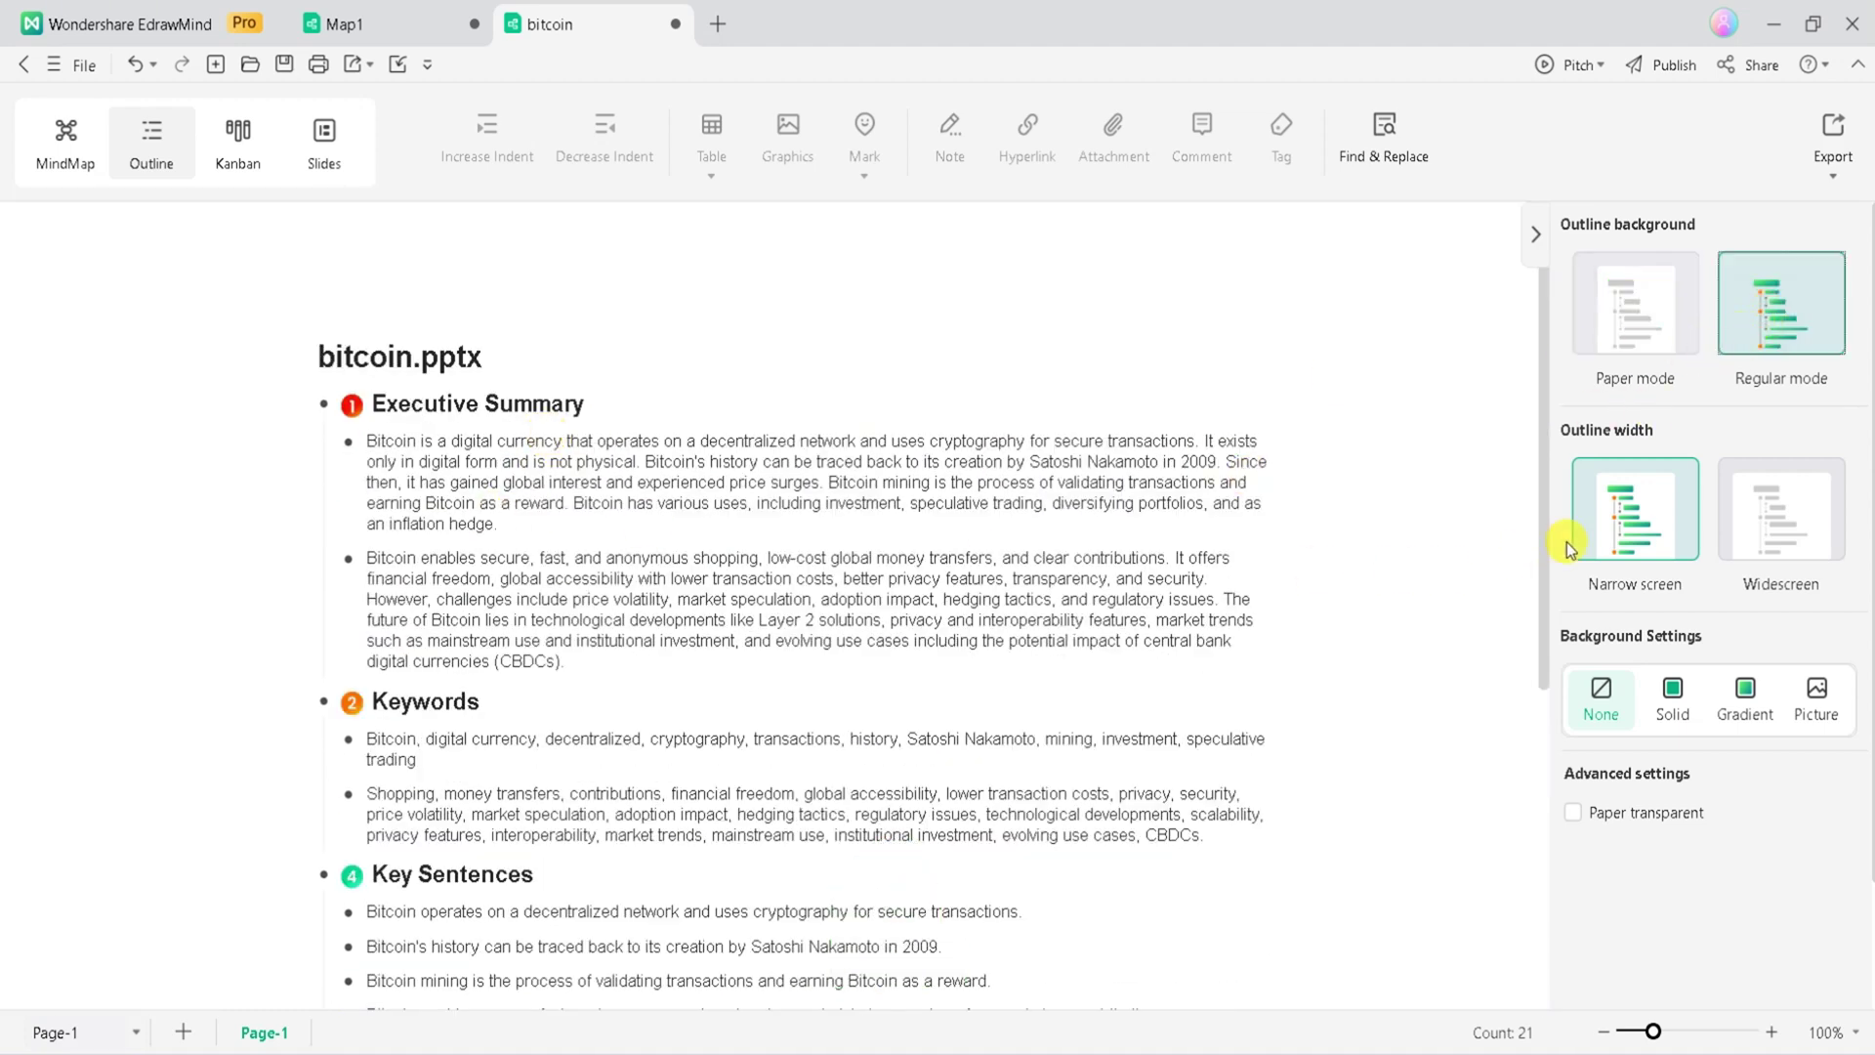
{"action": "left_click", "coordinate": [1740, 532]}
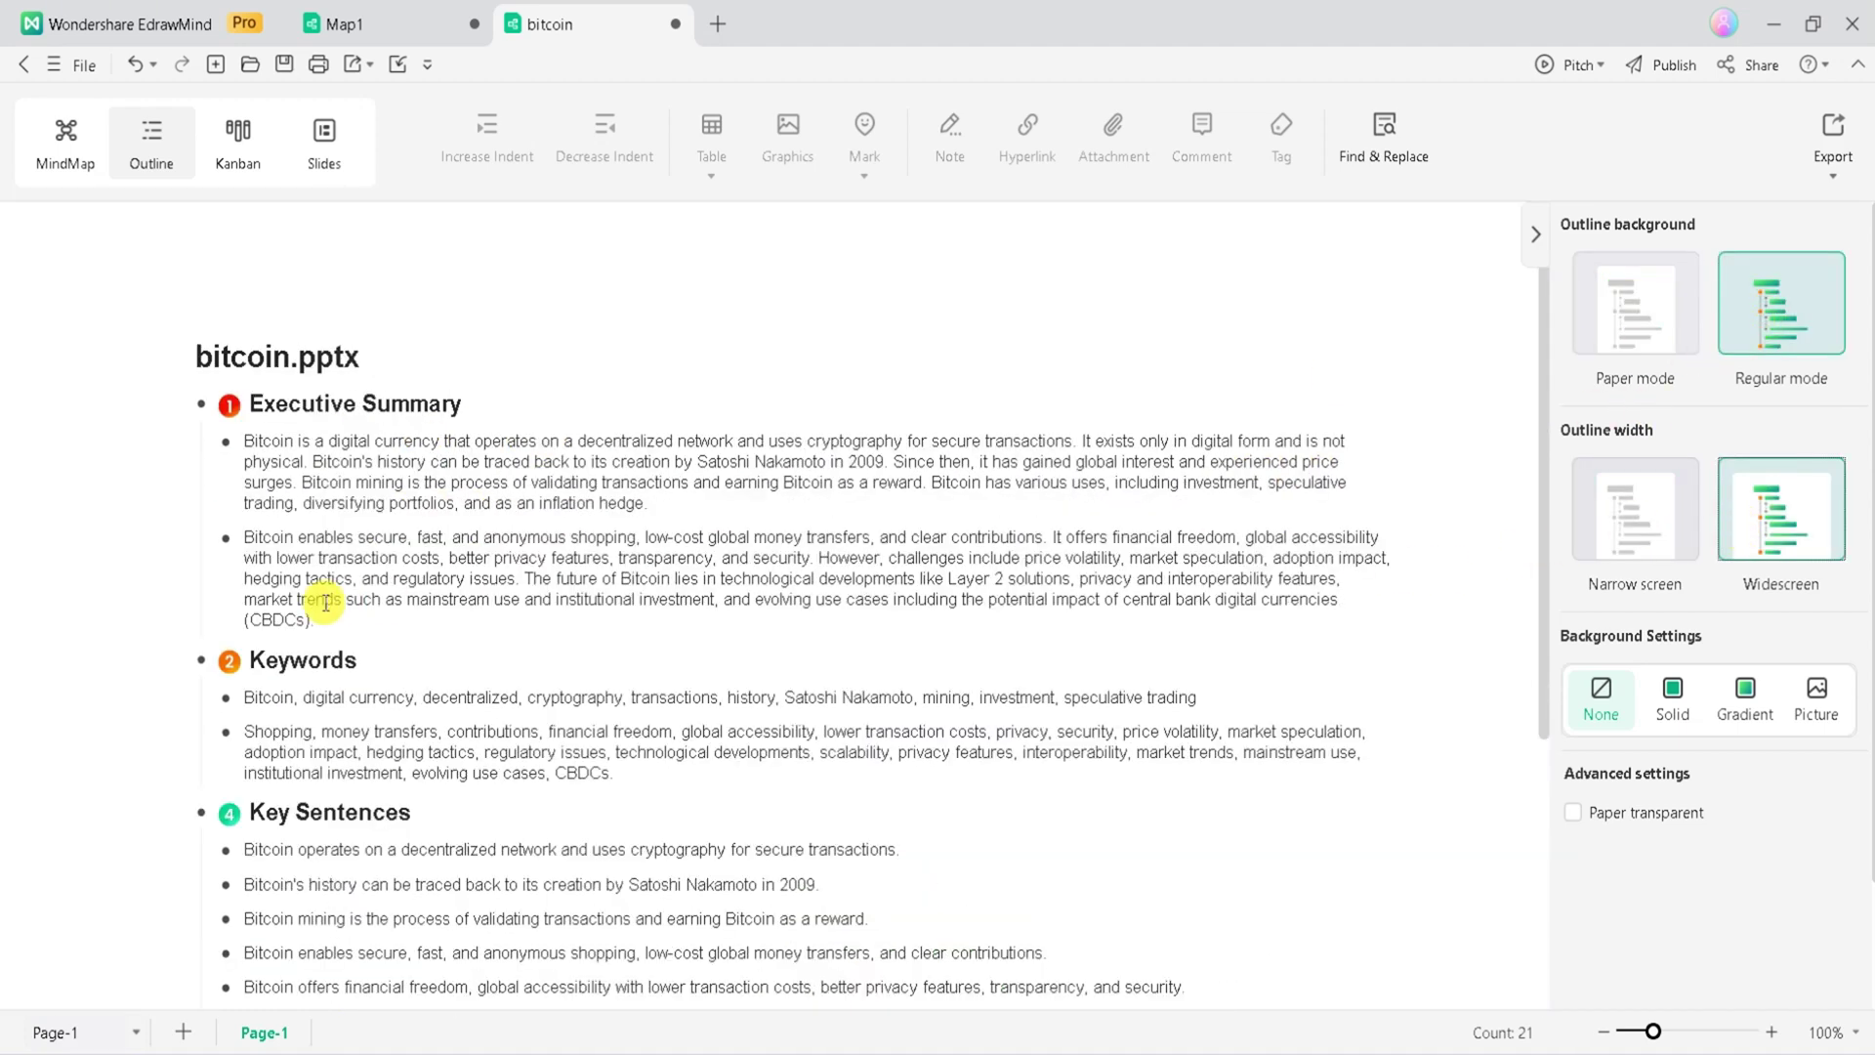
Set the outline background to a blue gradient
{"action": "left_click", "coordinate": [1672, 691]}
{"action": "left_click", "coordinate": [1787, 770]}
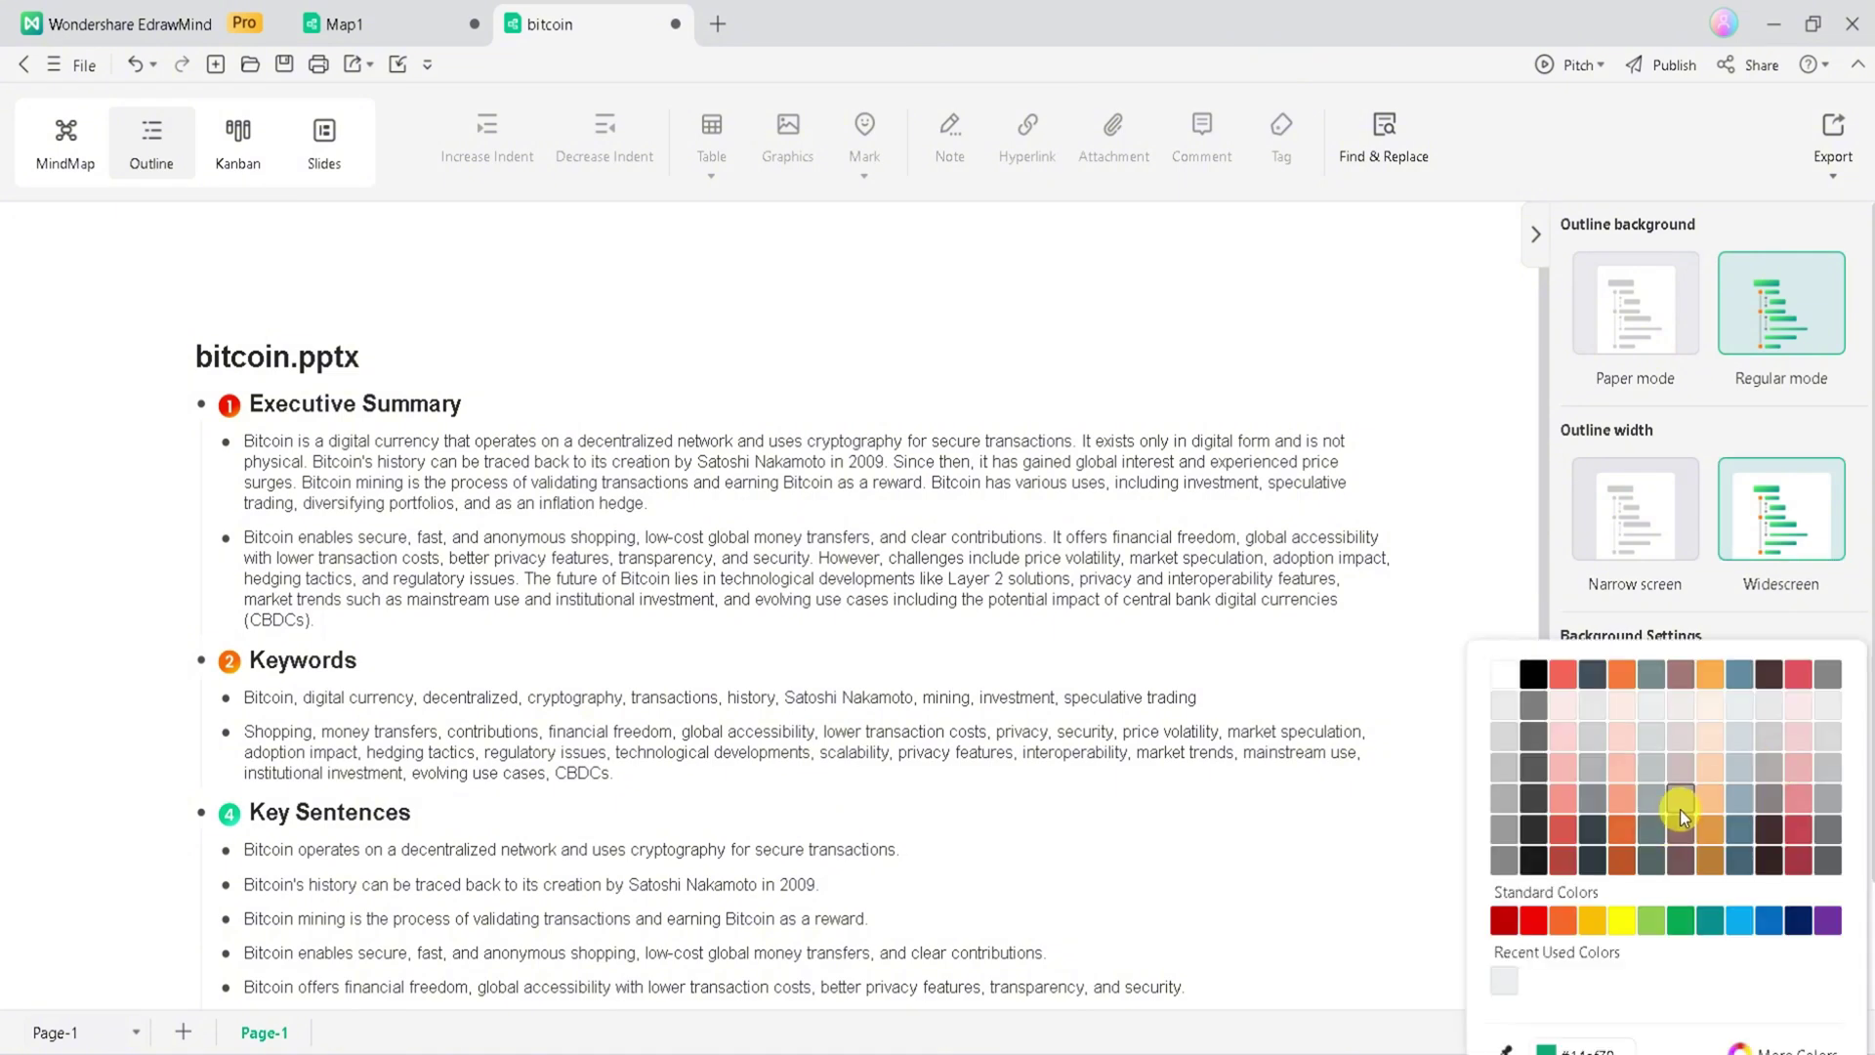
{"action": "left_click", "coordinate": [1682, 816]}
{"action": "left_click", "coordinate": [1746, 695]}
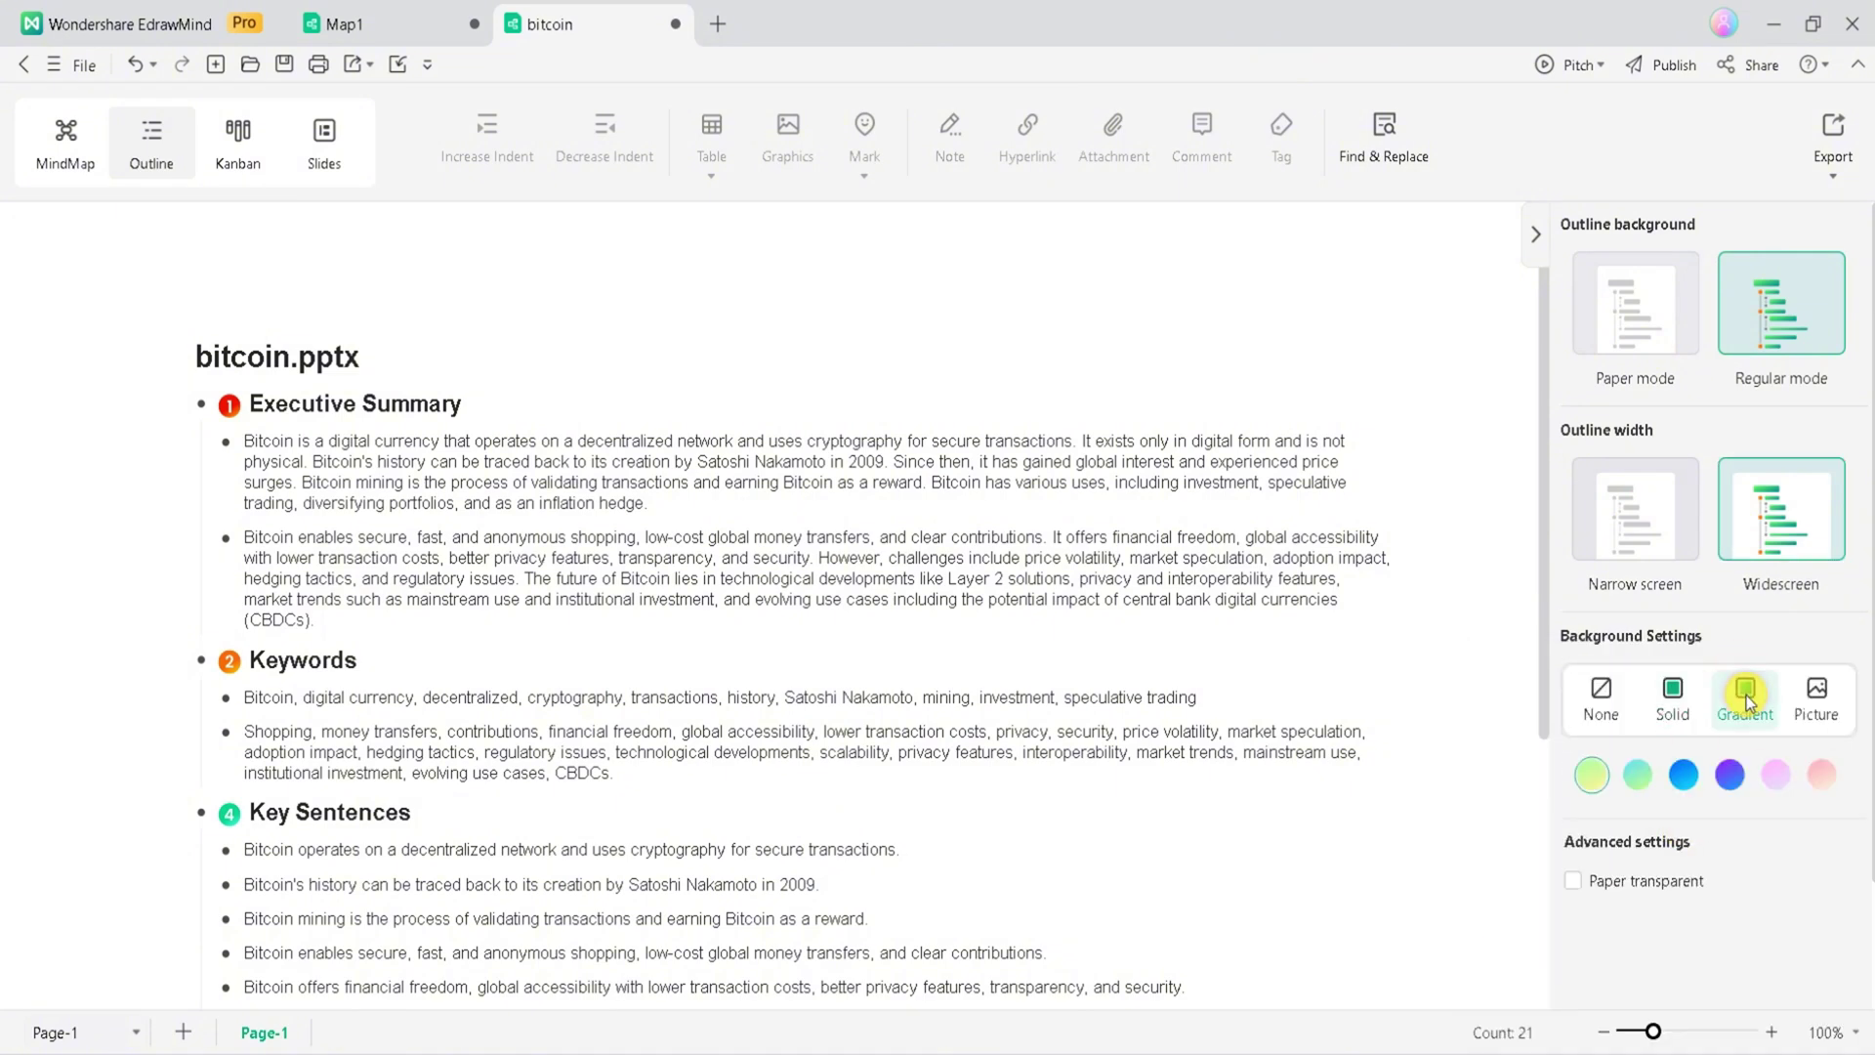
Return the outline to Narrow width and Paper mode, then show Kanban view
{"action": "left_click", "coordinate": [1311, 560]}
{"action": "left_click", "coordinate": [1611, 524]}
{"action": "left_click", "coordinate": [1637, 315]}
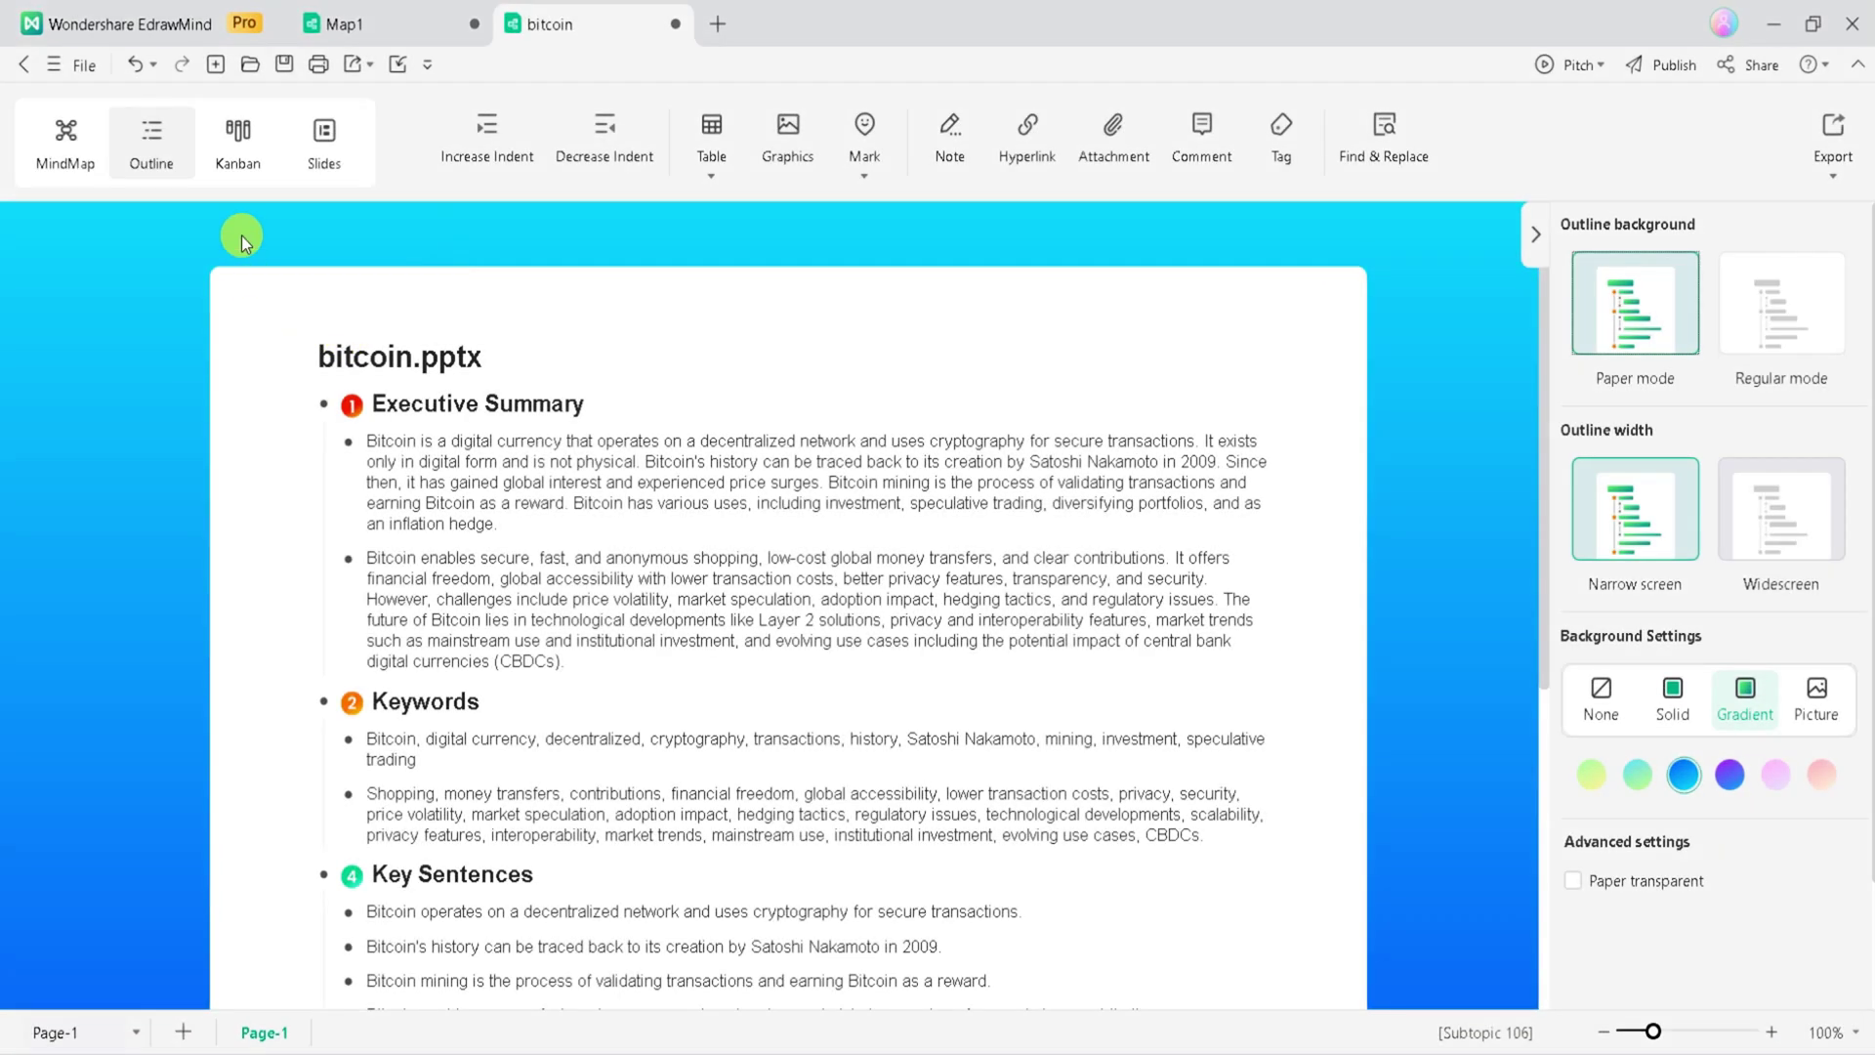
{"action": "left_click", "coordinate": [234, 158]}
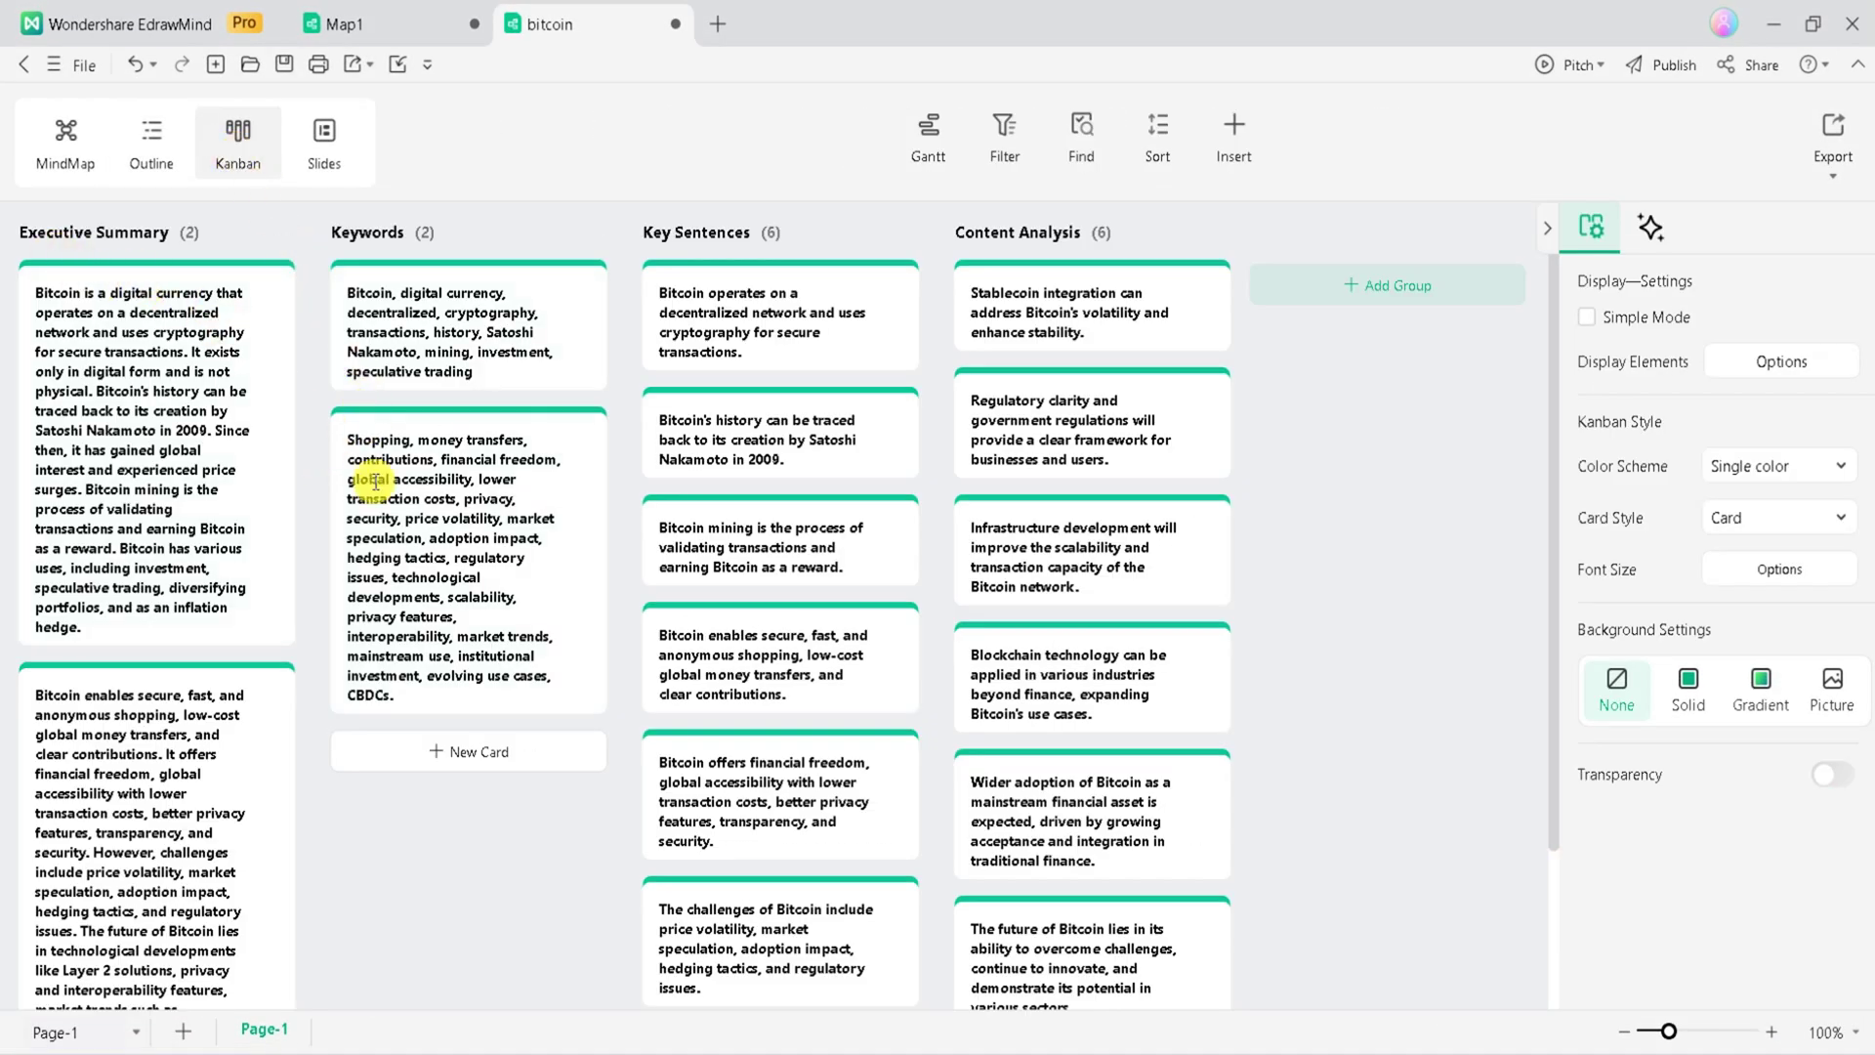
Set the kanban board background to a yellow-green gradient
{"action": "scroll", "coordinate": [409, 519], "scroll_direction": "down", "scroll_amount": 2}
{"action": "scroll", "coordinate": [412, 537], "scroll_direction": "up", "scroll_amount": 2}
{"action": "scroll", "coordinate": [412, 536], "scroll_direction": "down", "scroll_amount": 2}
{"action": "scroll", "coordinate": [214, 388], "scroll_direction": "up", "scroll_amount": 2}
{"action": "scroll", "coordinate": [242, 409], "scroll_direction": "down", "scroll_amount": 2}
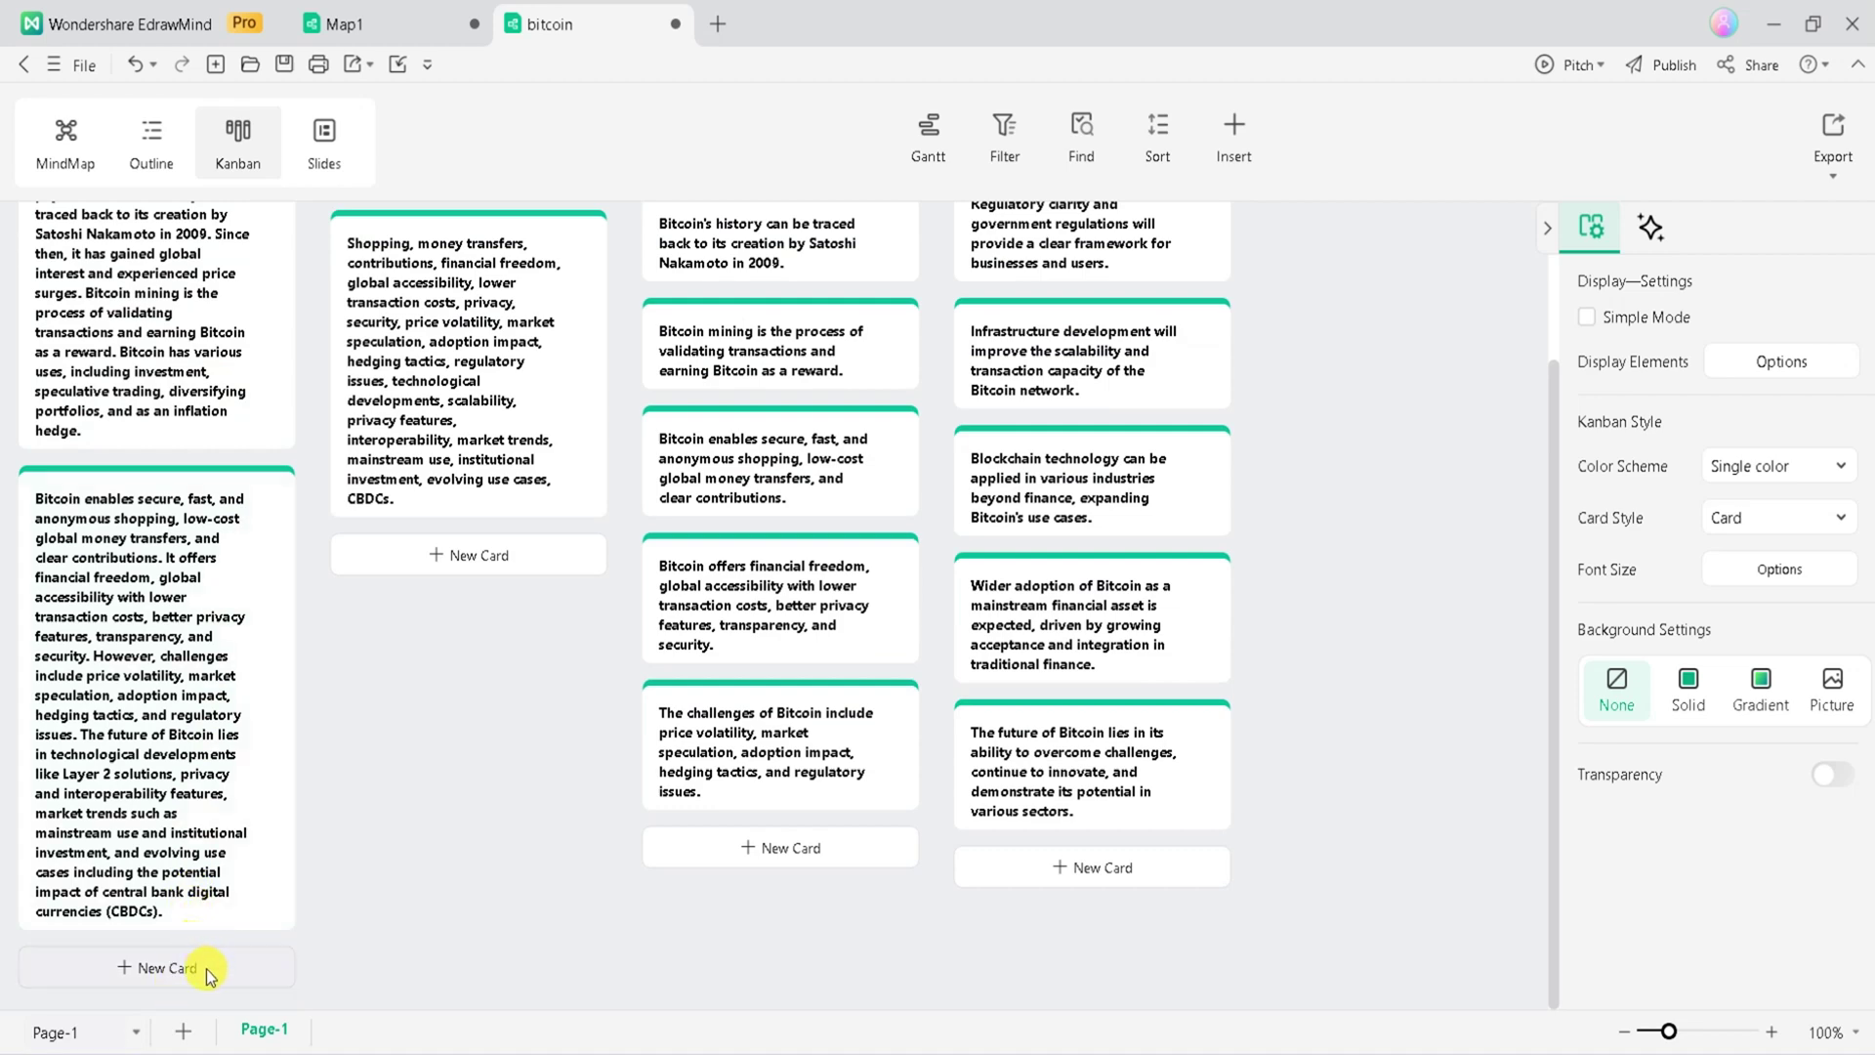
{"action": "scroll", "coordinate": [735, 586], "scroll_direction": "up", "scroll_amount": 2}
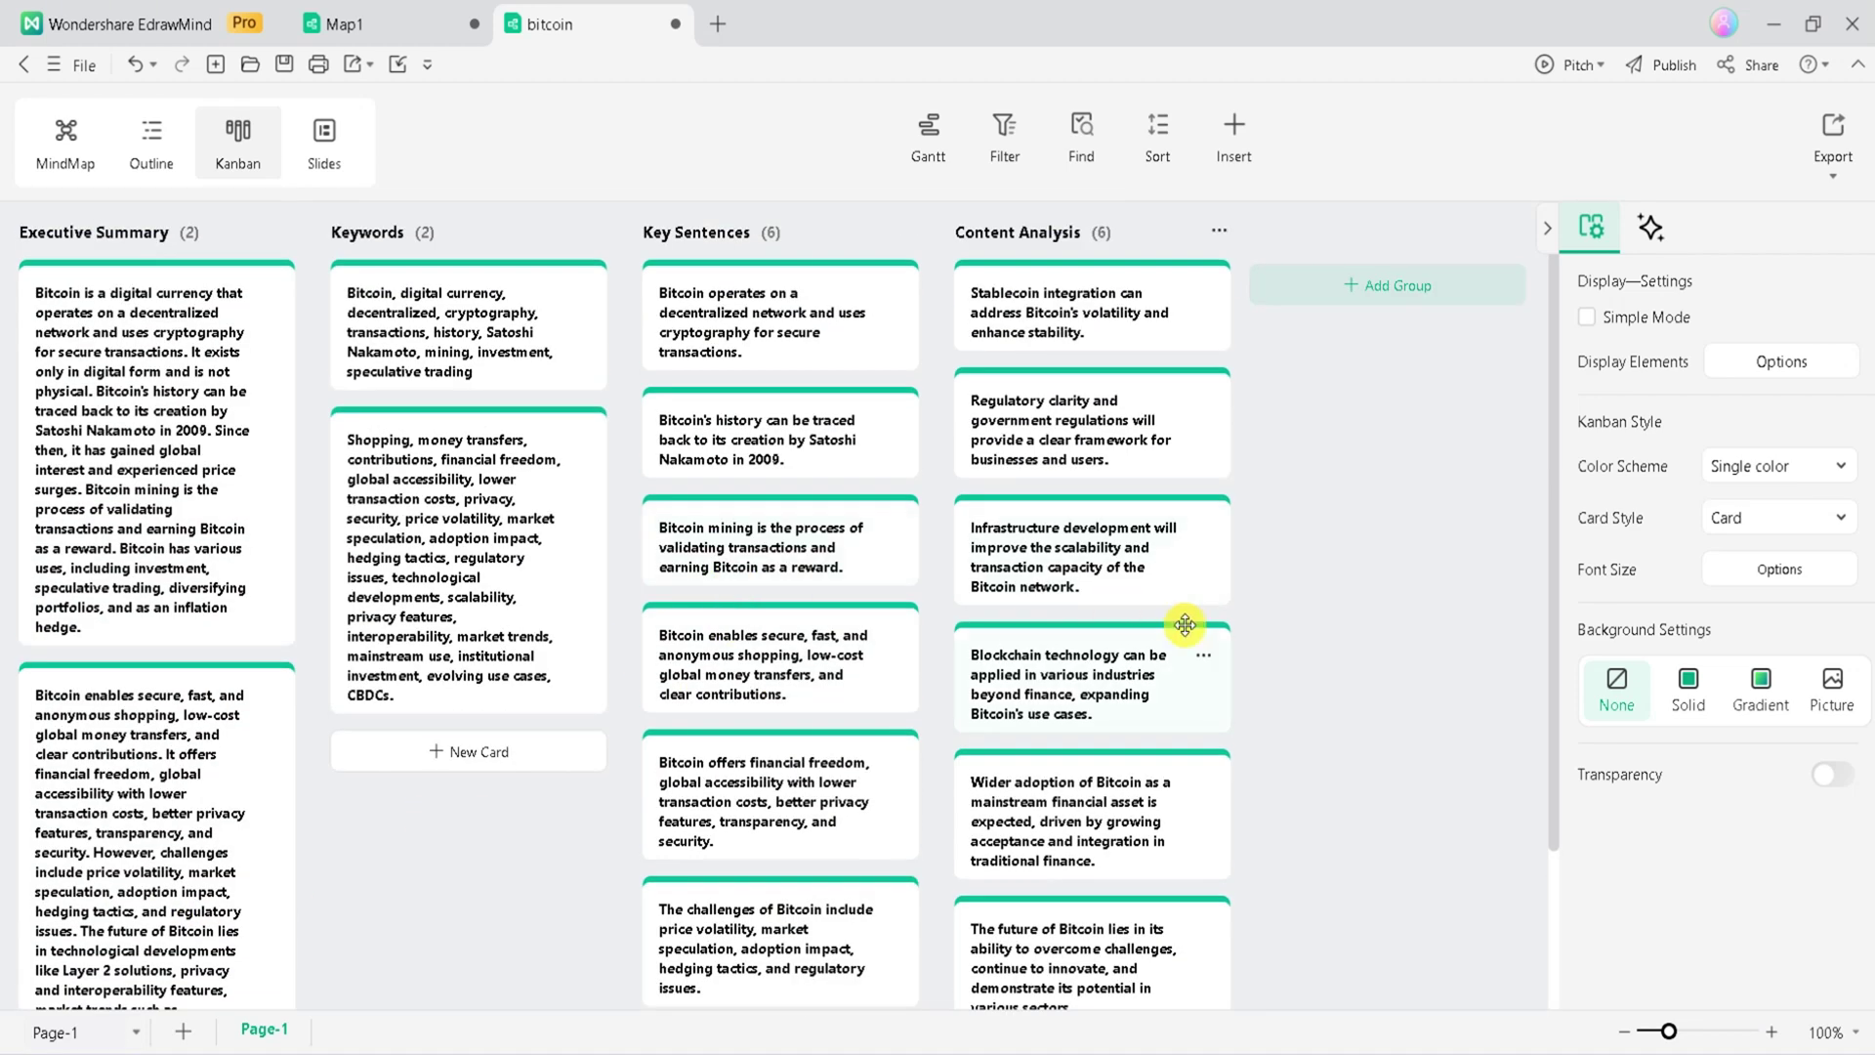
{"action": "left_click", "coordinate": [1706, 701]}
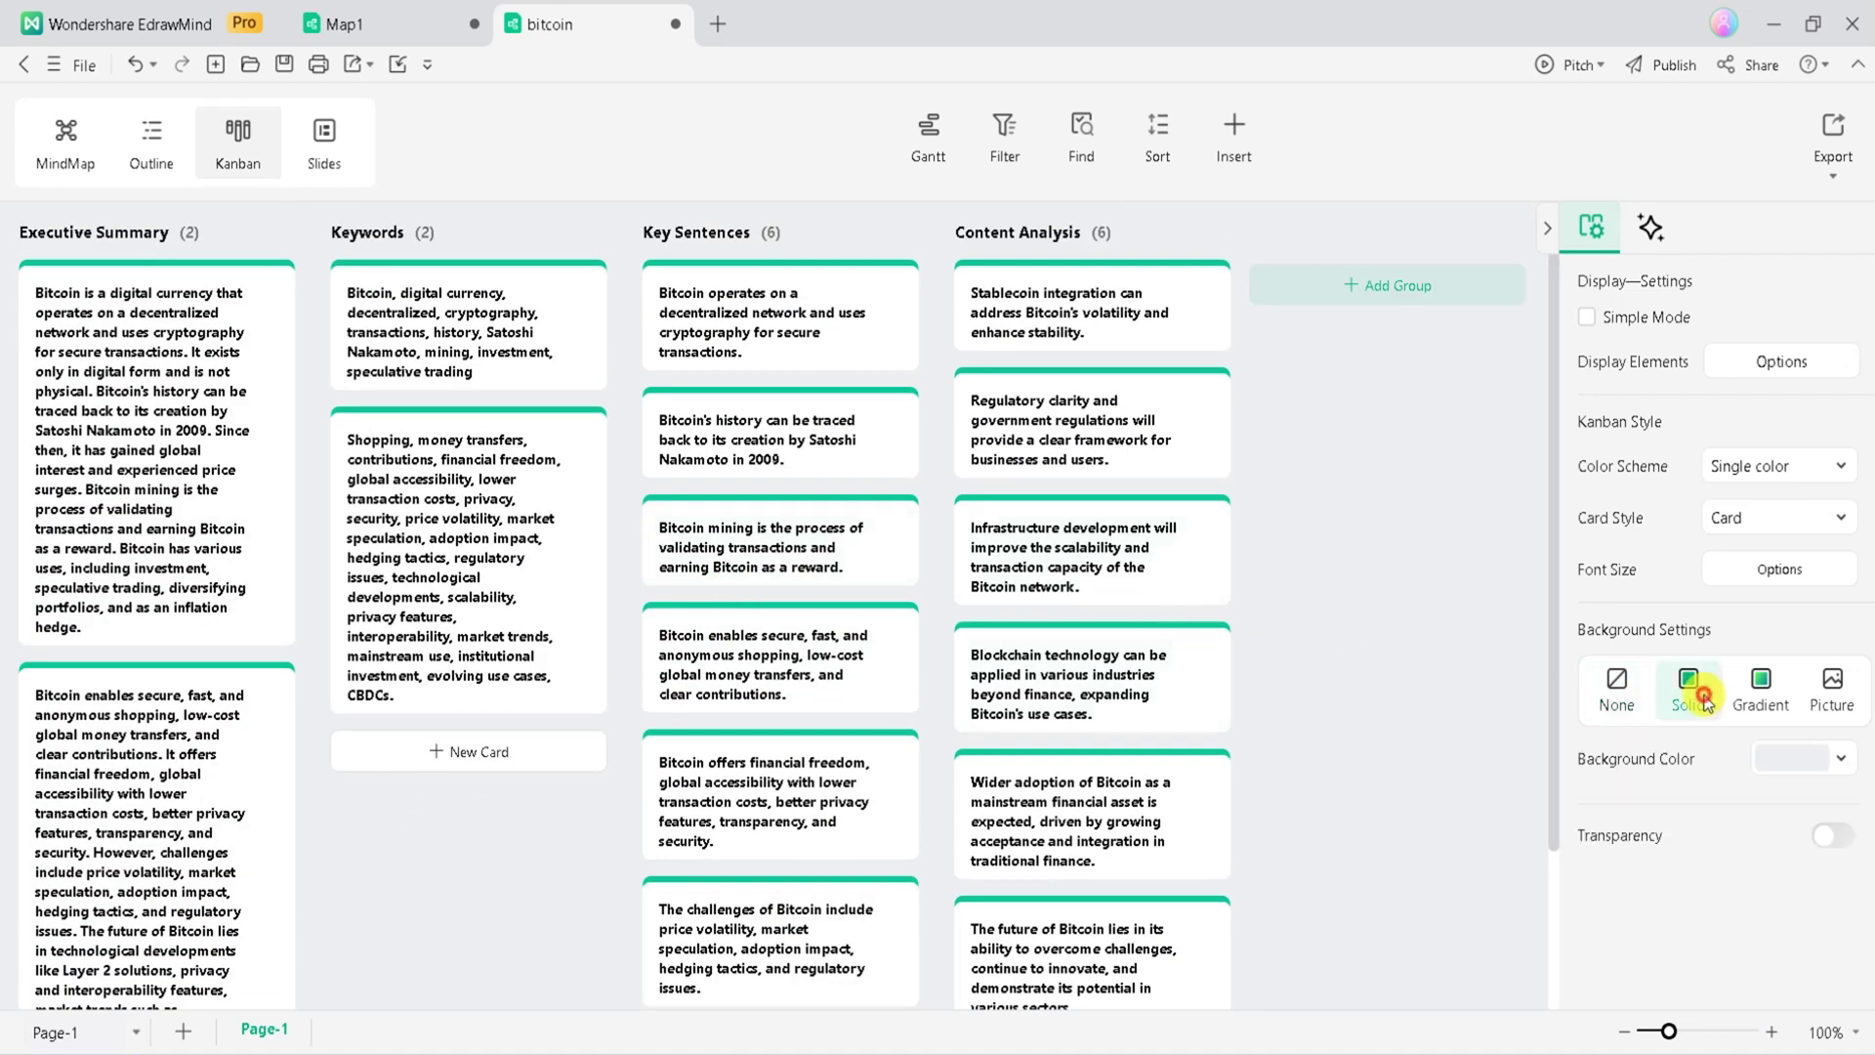
{"action": "left_click", "coordinate": [1761, 689]}
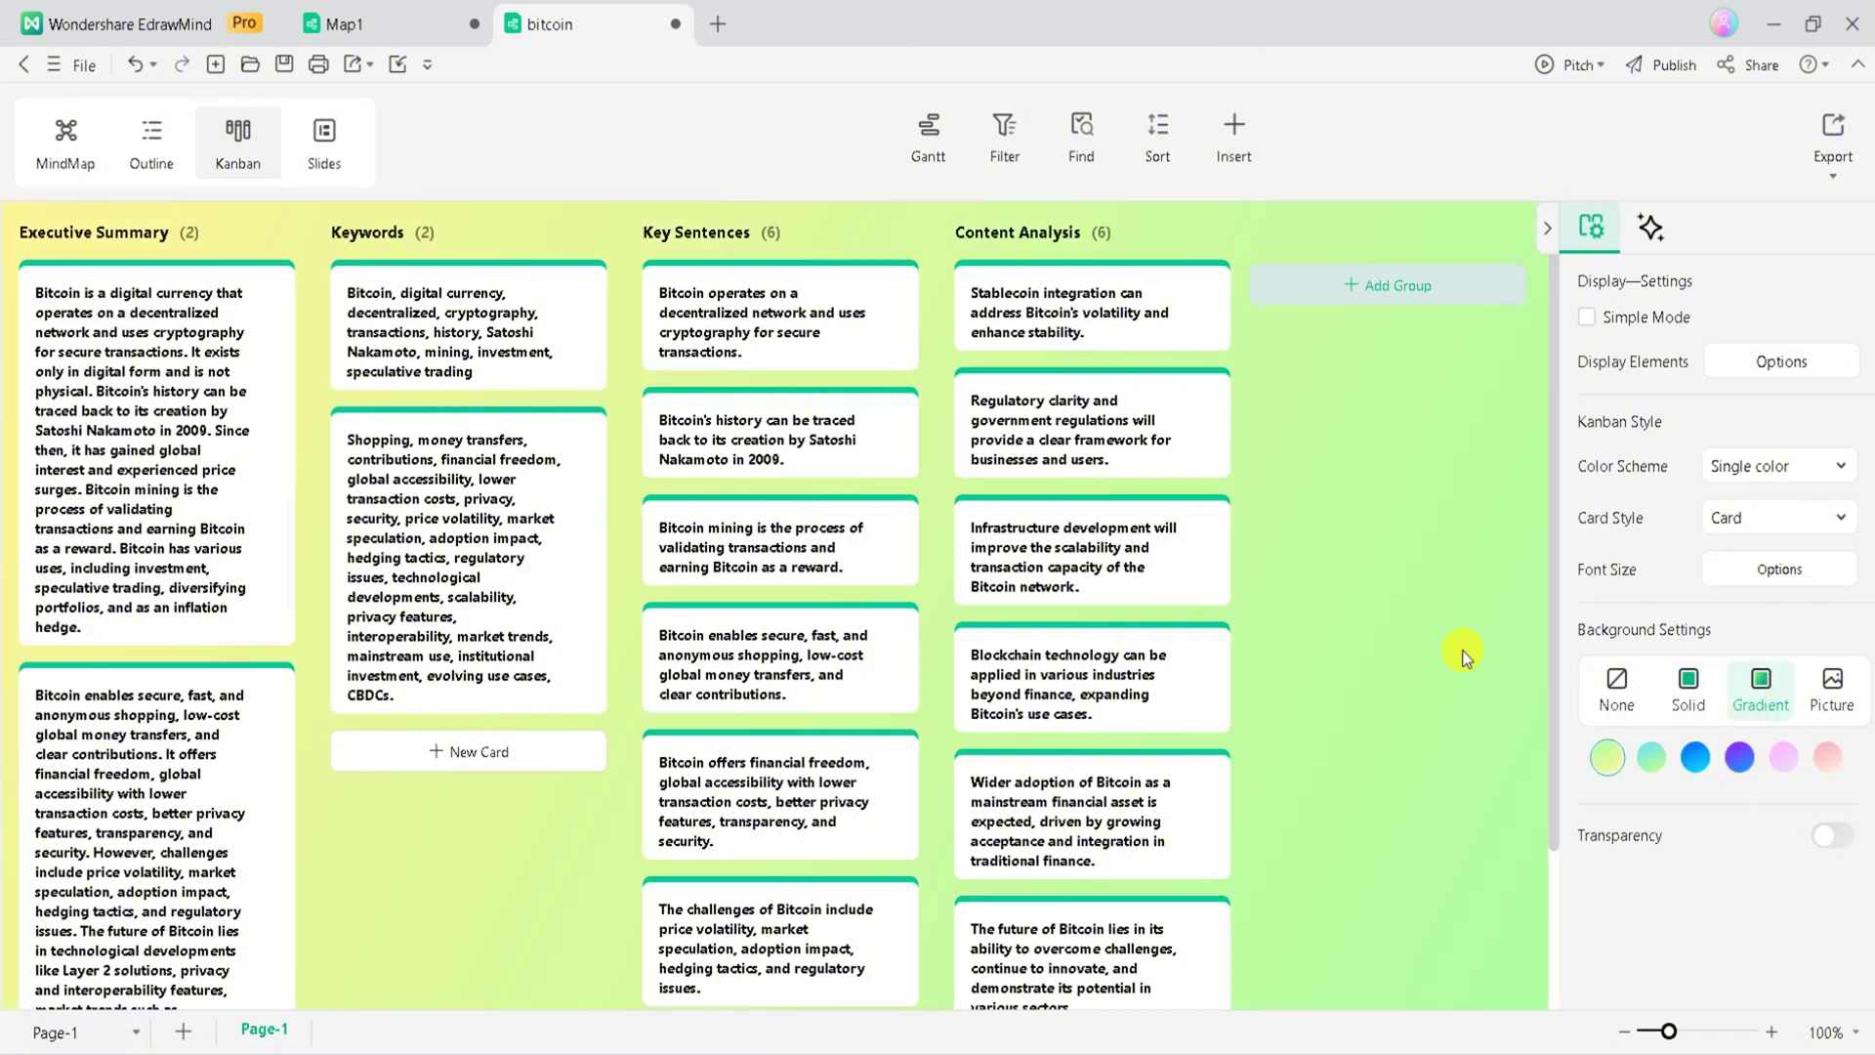
Check the Map1 slides, return to the bitcoin outline, and reopen Kanban
{"action": "key", "text": "ctrl+Tab"}
{"action": "key", "text": "Down"}
{"action": "key", "text": "Down"}
{"action": "key", "text": "Down"}
{"action": "key", "text": "Down"}
{"action": "key", "text": "ctrl+Tab"}
{"action": "key", "text": "ctrl+shift+o"}
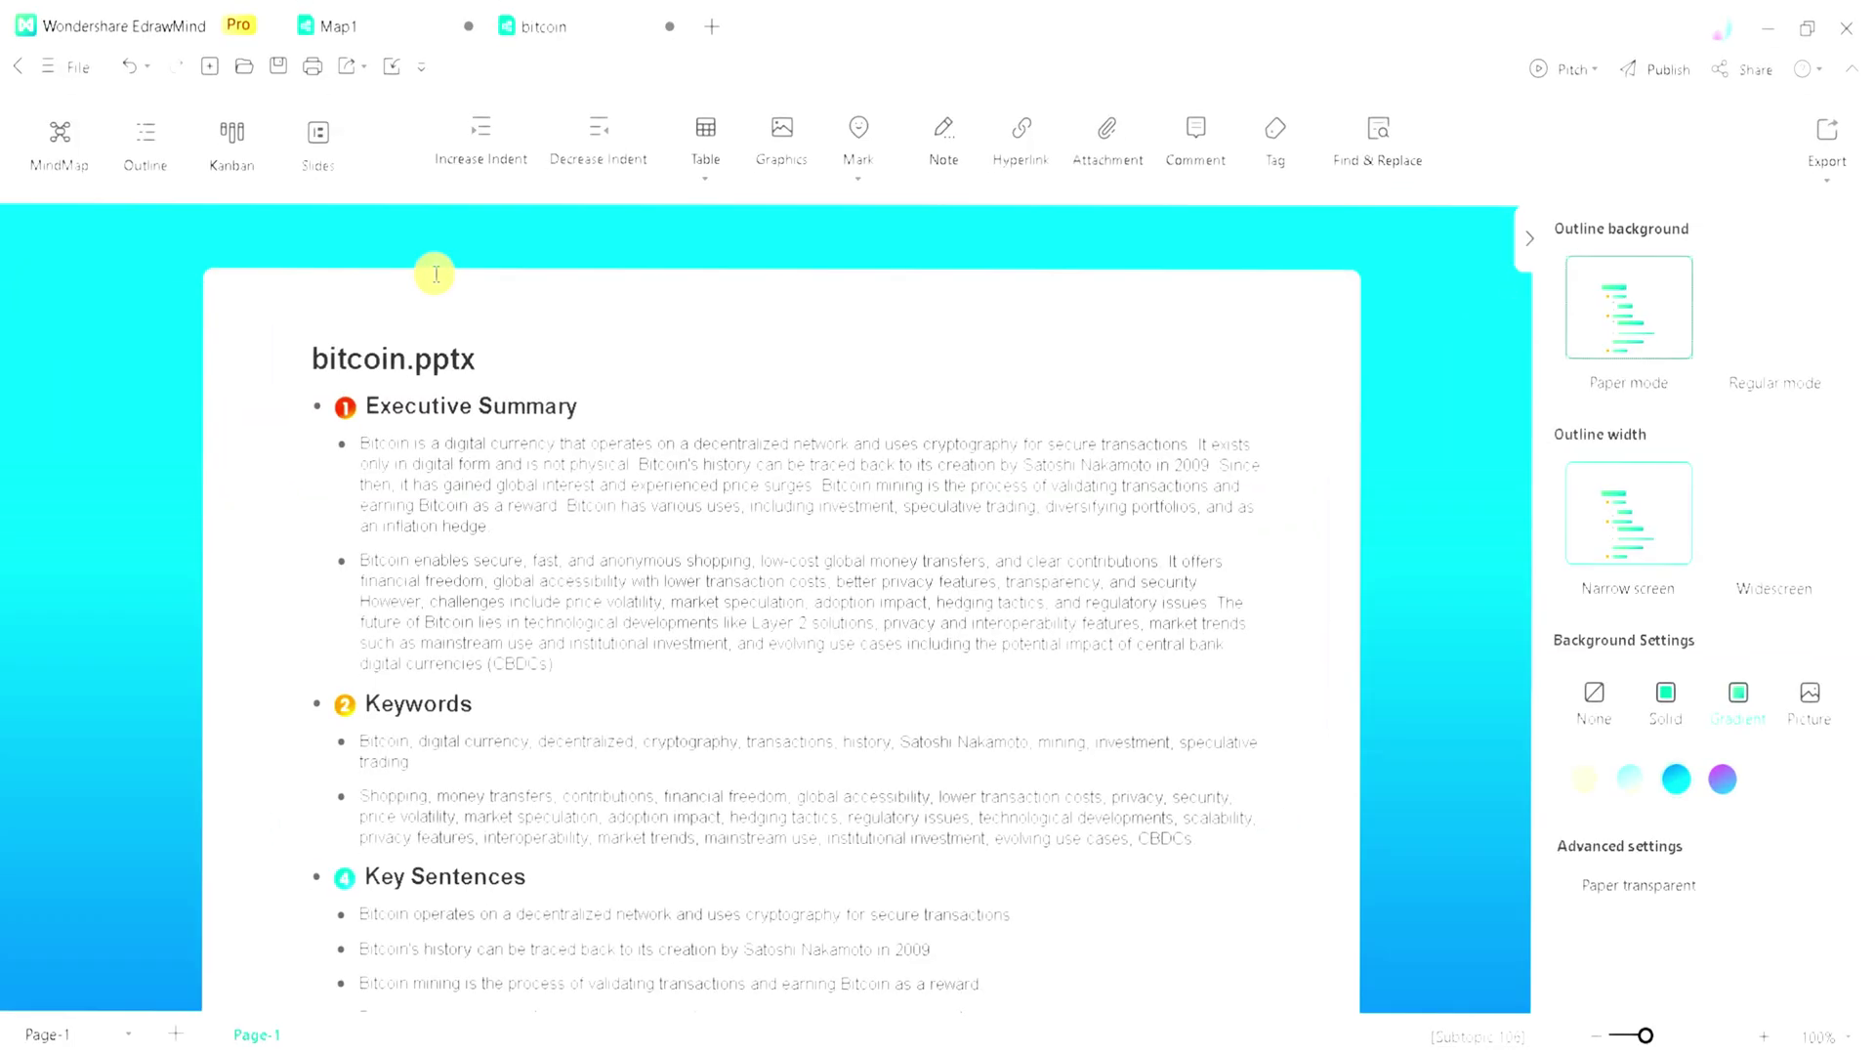
{"action": "left_click", "coordinate": [235, 159]}
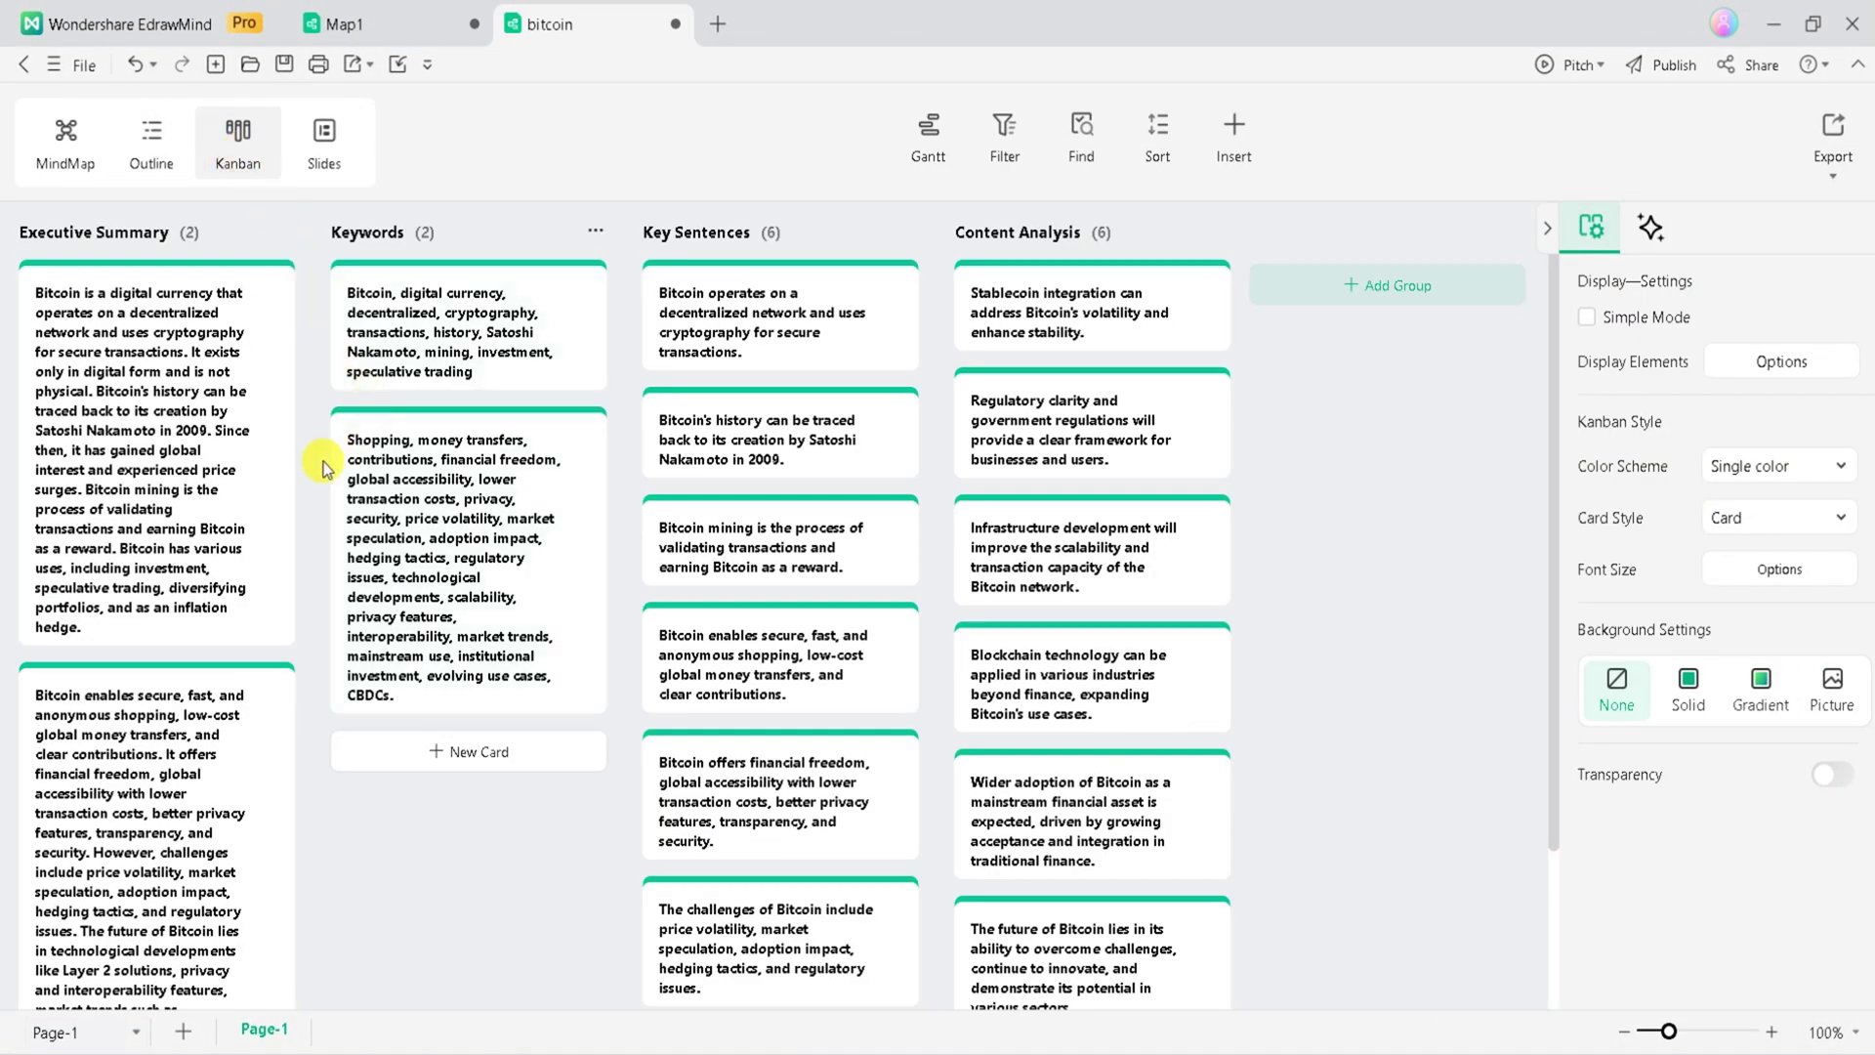